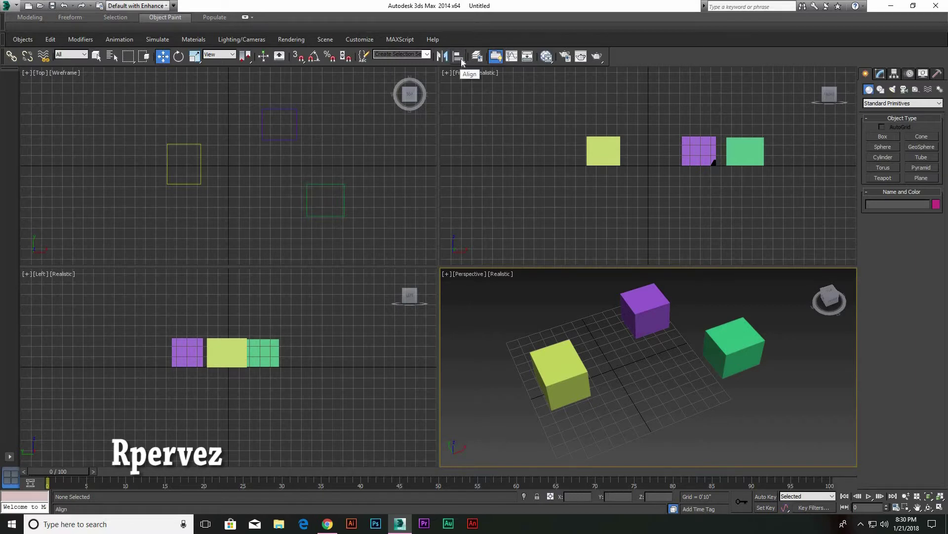
Browse the Align flyout variants, then align the purple box to the yellow box.
left_click(462, 61)
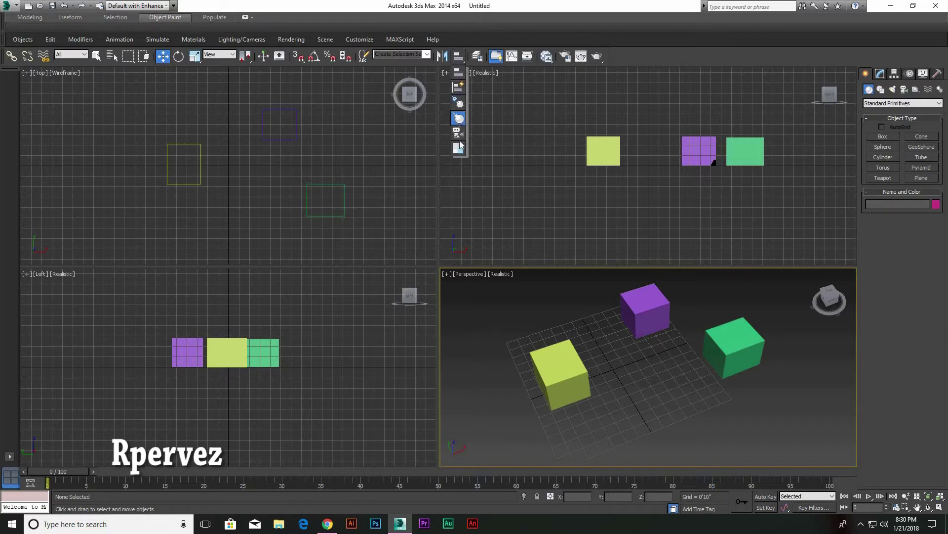
left_click_drag(478, 147, 429, 102)
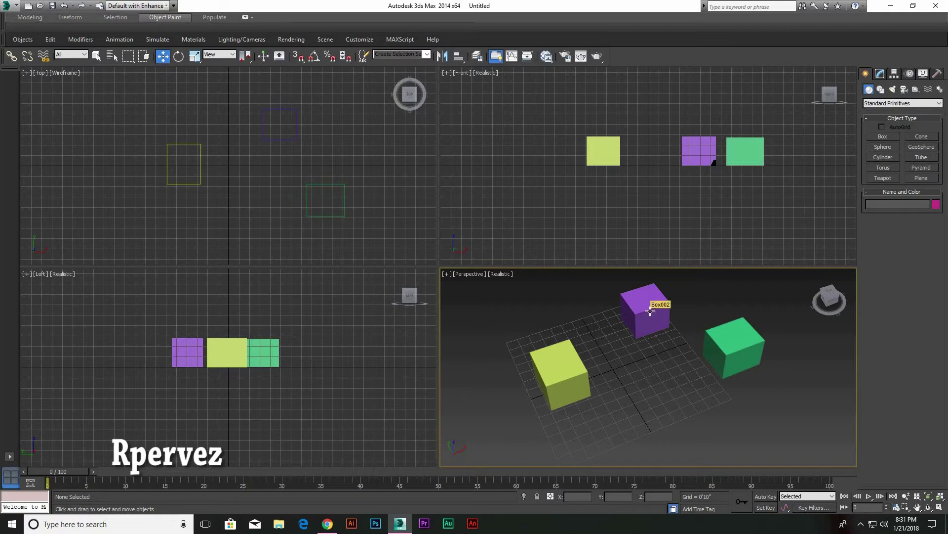
left_click(650, 310)
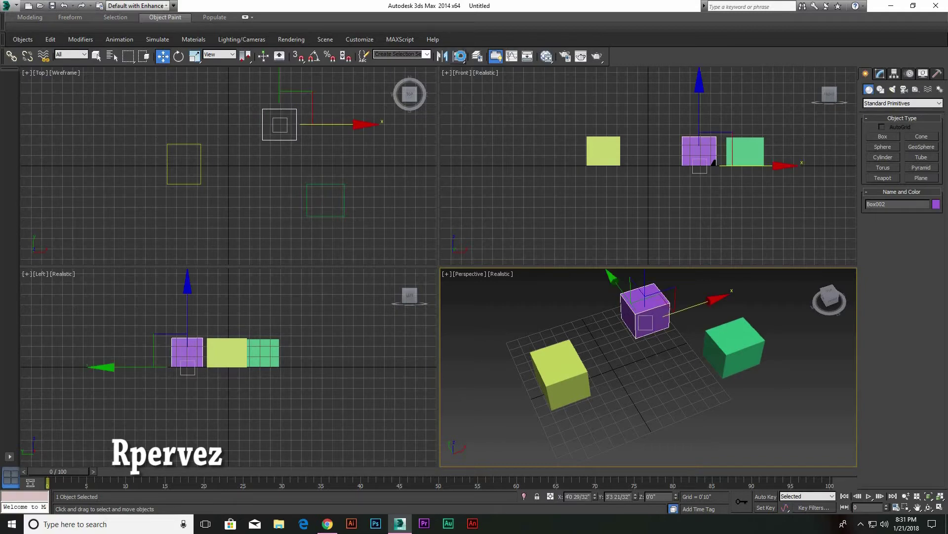
left_click(460, 55)
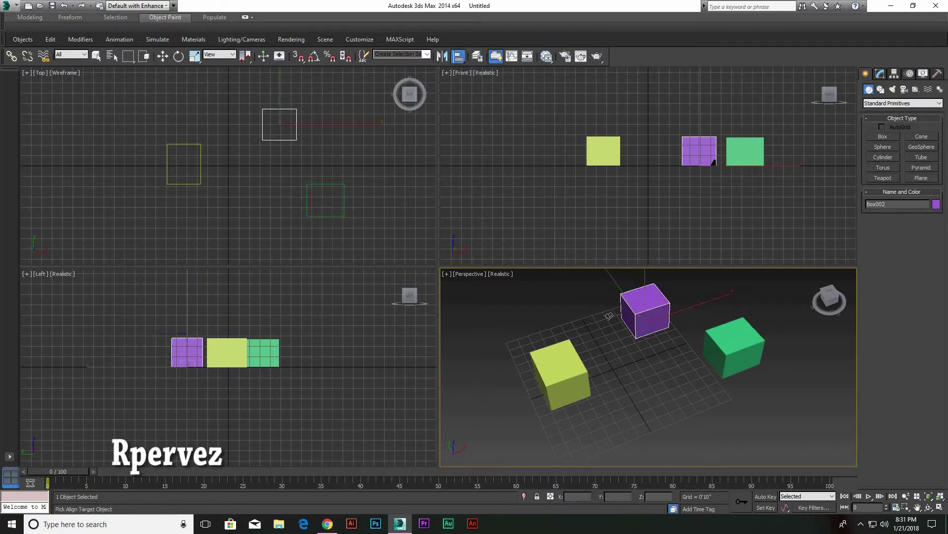
left_click(573, 372)
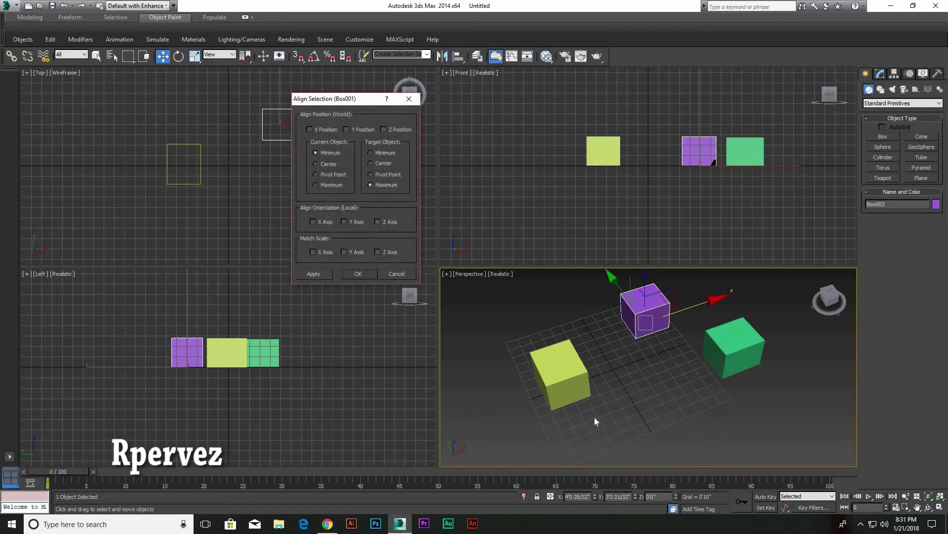
Check X and Y Position with Current and Target both set to Center, and apply.
left_click_drag(360, 92, 394, 98)
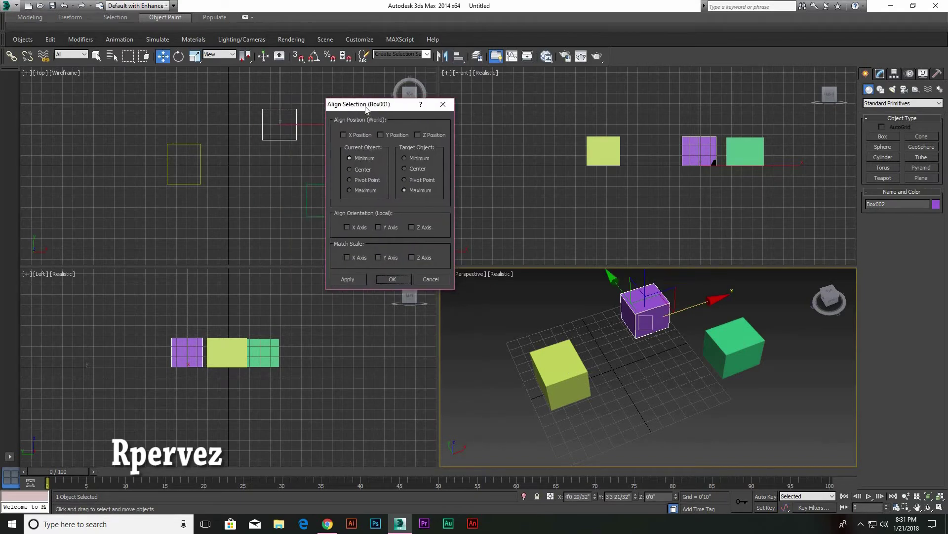
left_click_drag(349, 105, 403, 102)
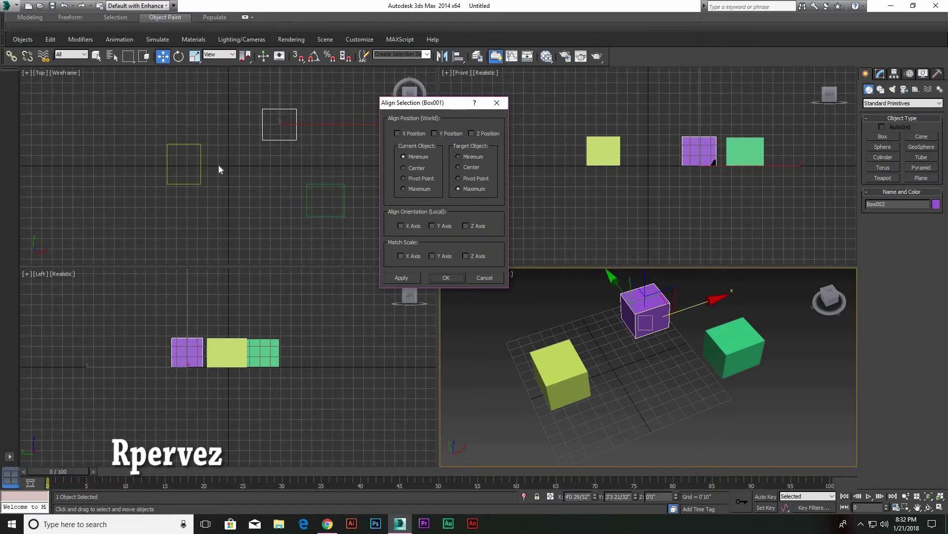
left_click(398, 133)
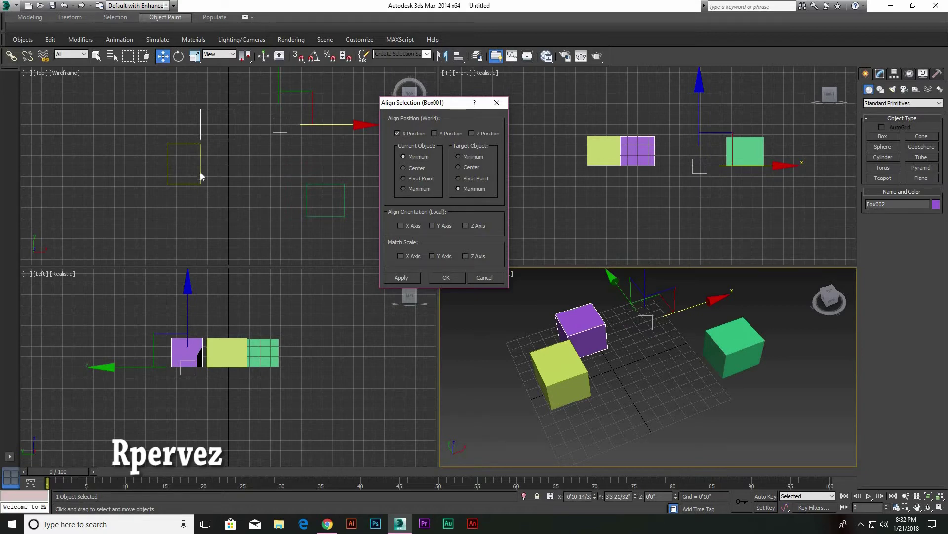
left_click(434, 133)
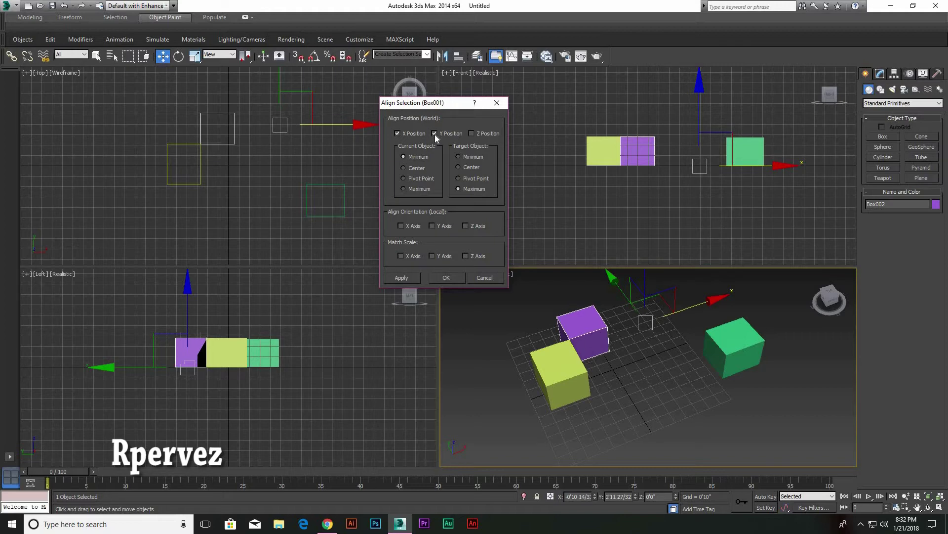
left_click(404, 168)
left_click(459, 167)
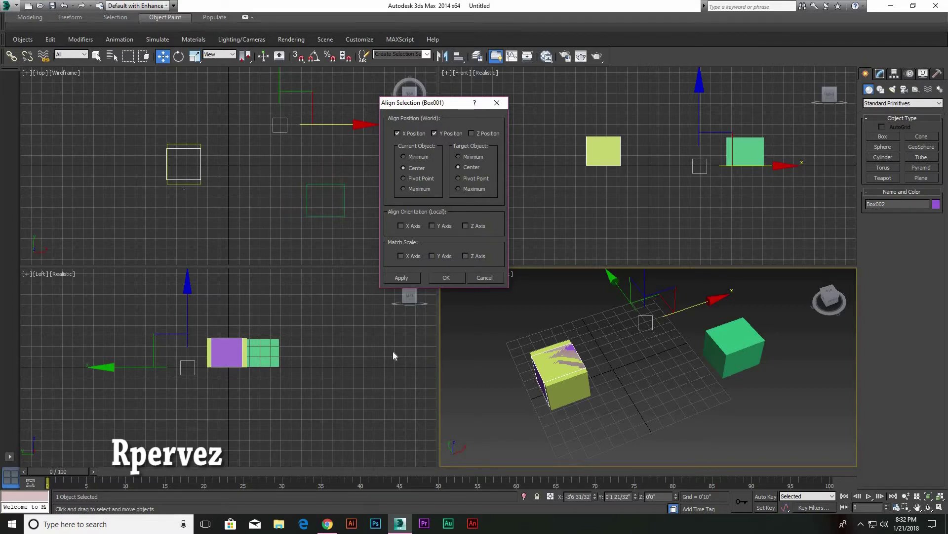
left_click(413, 280)
left_click(445, 278)
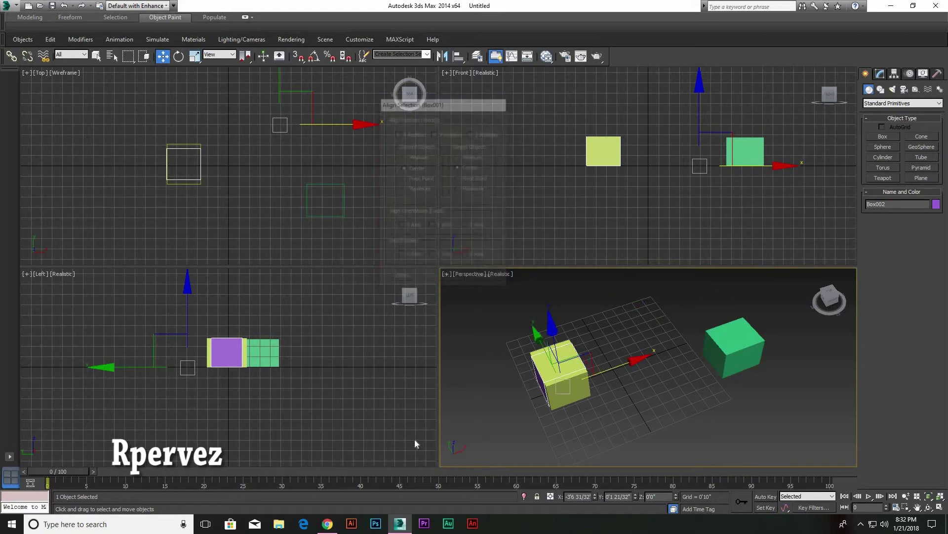
Align the purple box's X Minimum to the yellow box's X Maximum so they sit flush.
left_click(548, 384)
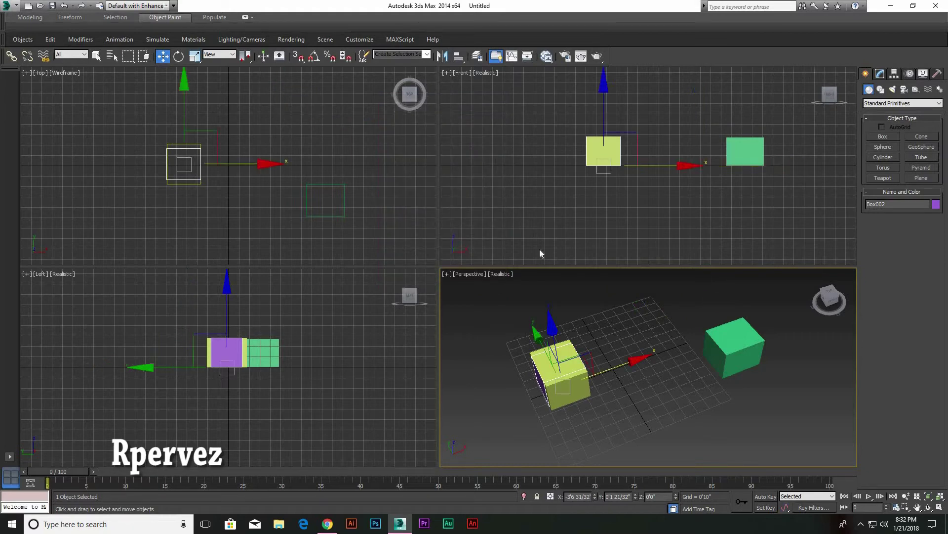
left_click(458, 56)
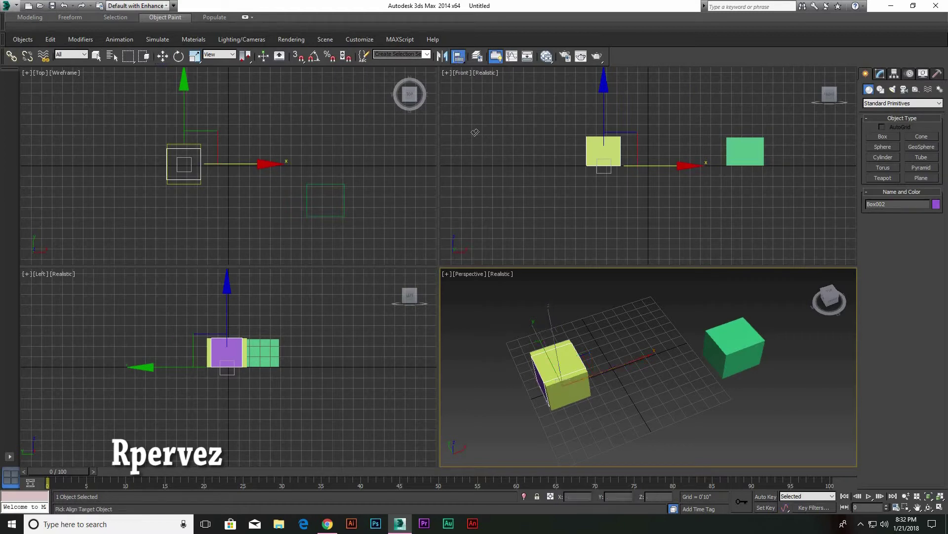
left_click(570, 395)
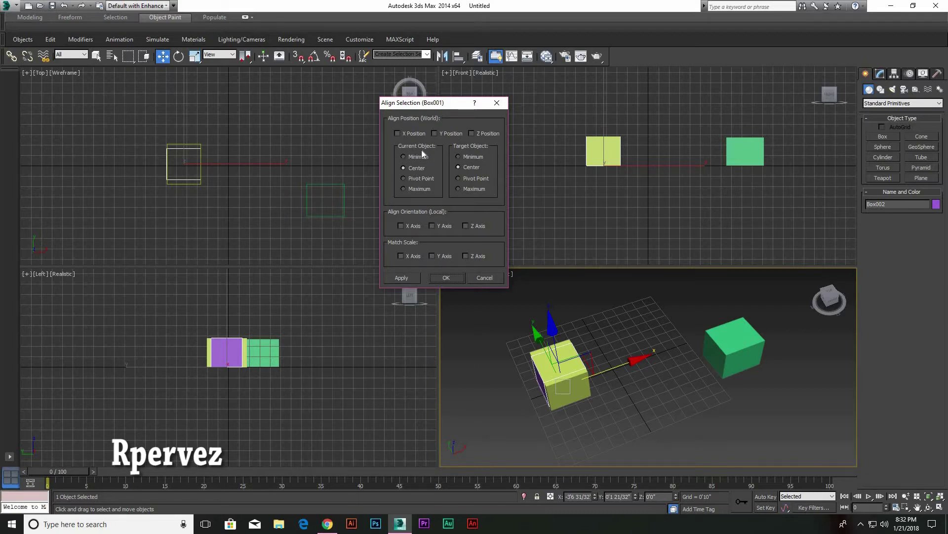
left_click(403, 189)
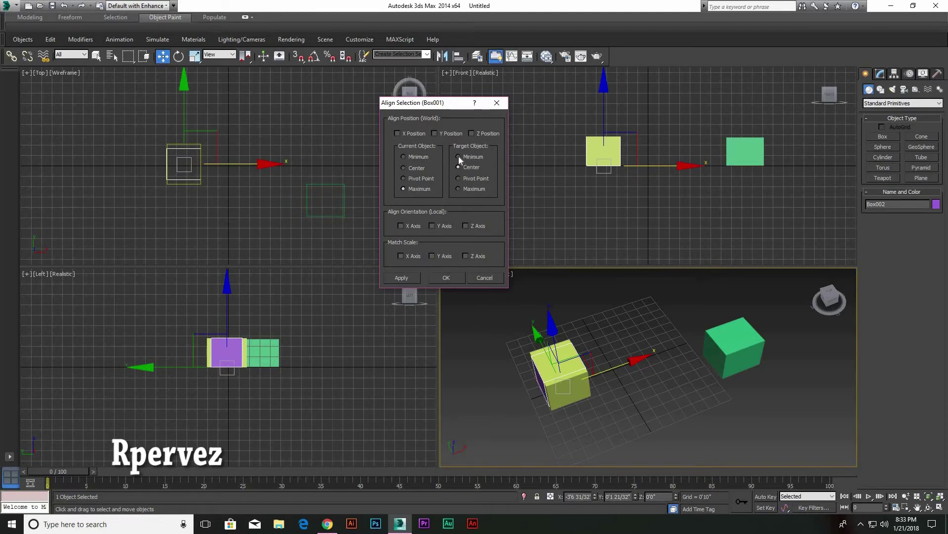
left_click(397, 133)
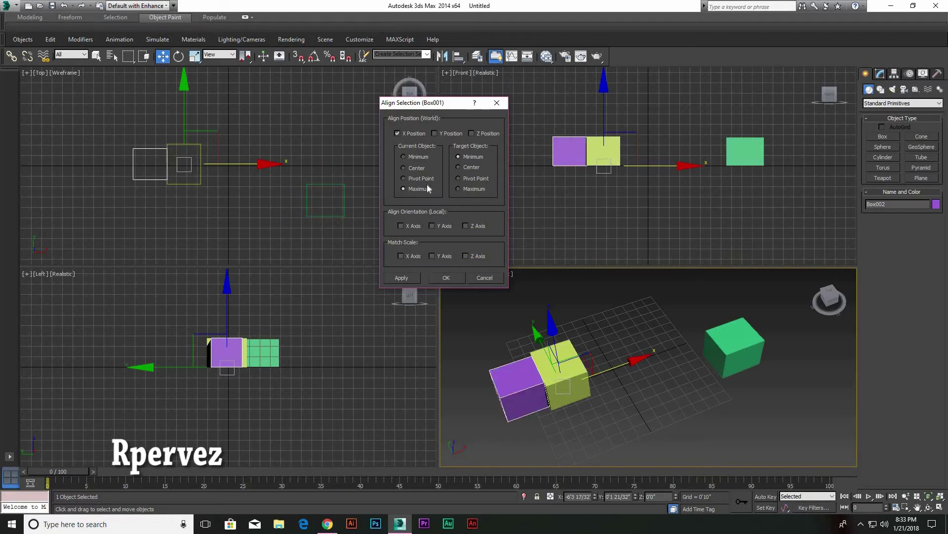
left_click(405, 156)
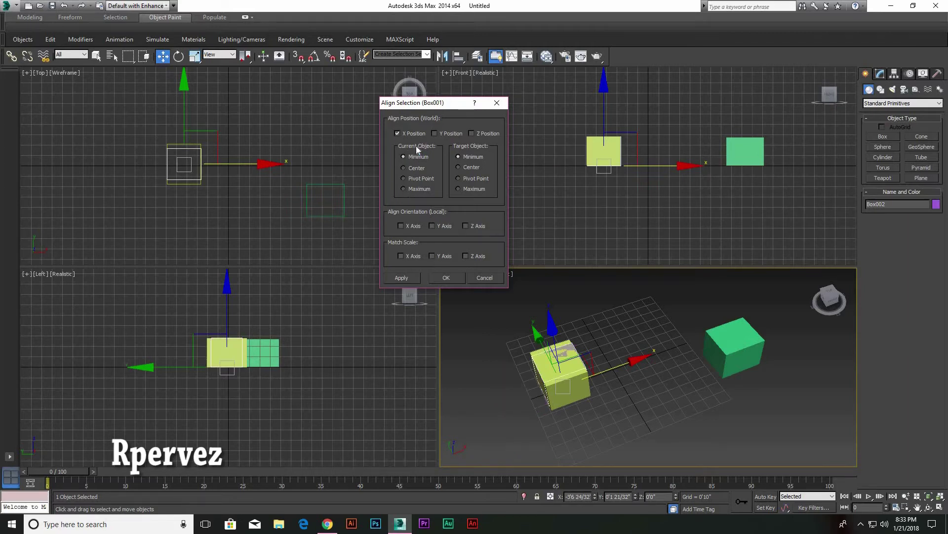
left_click(459, 189)
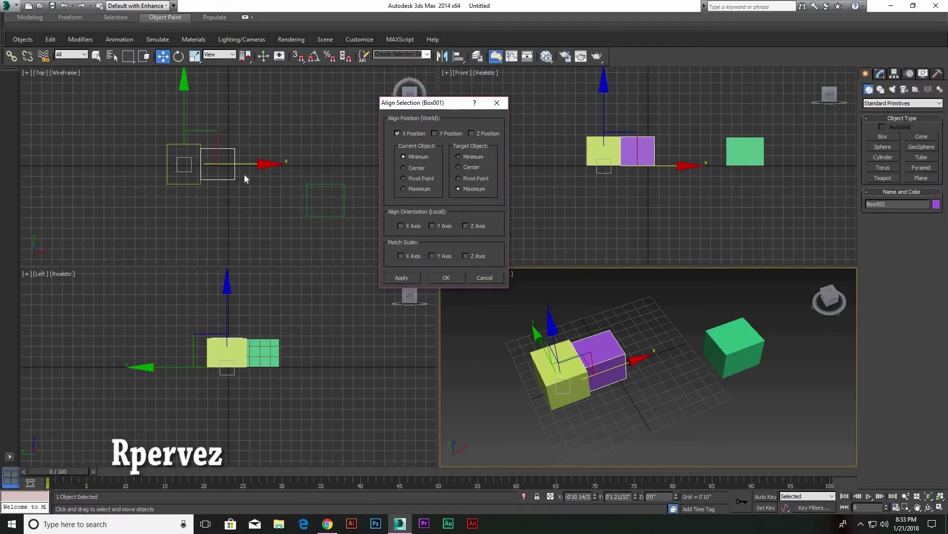
left_click(408, 276)
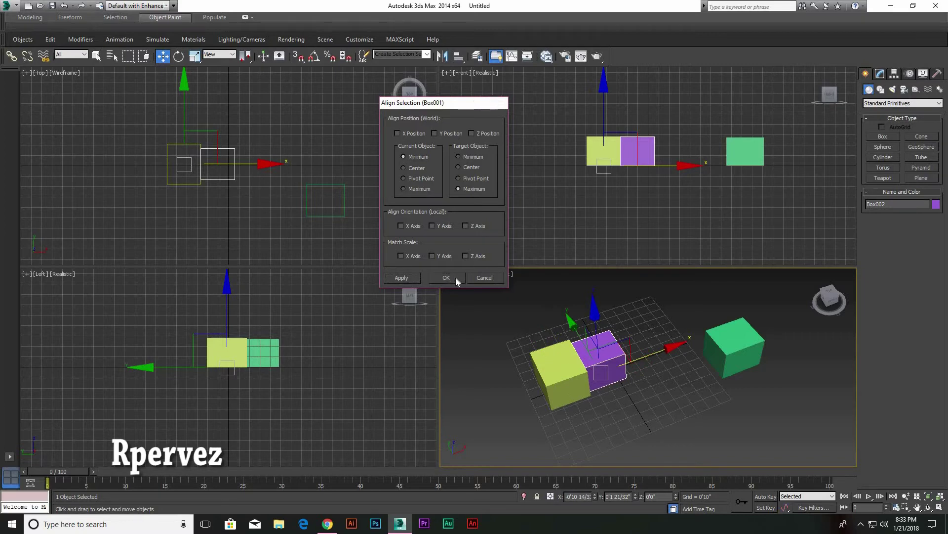
left_click(456, 277)
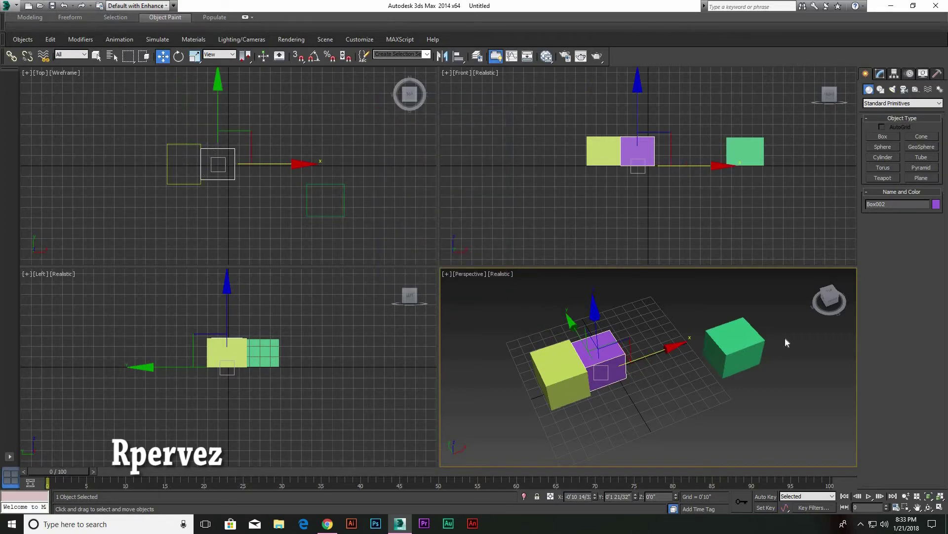
Centre the green box on the purple box in X and Y Position.
left_click(744, 345)
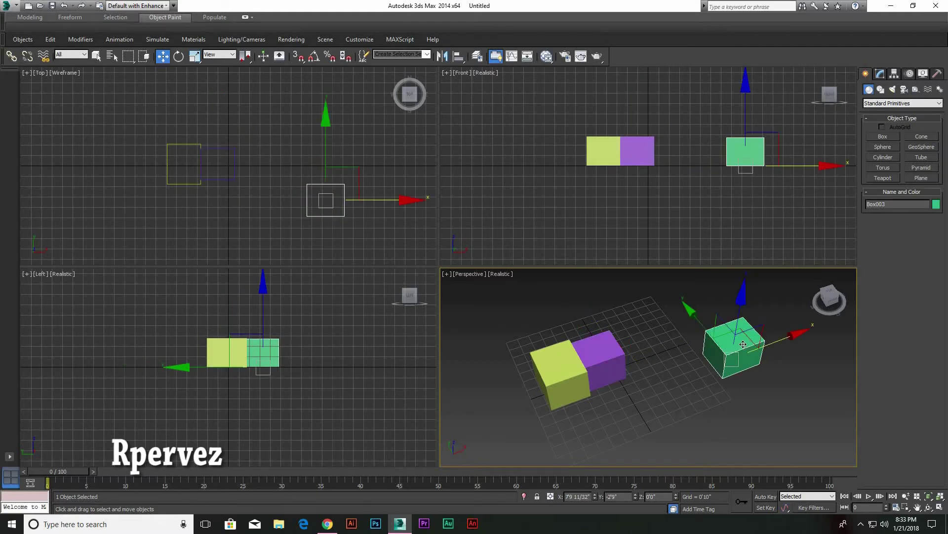
left_click(458, 56)
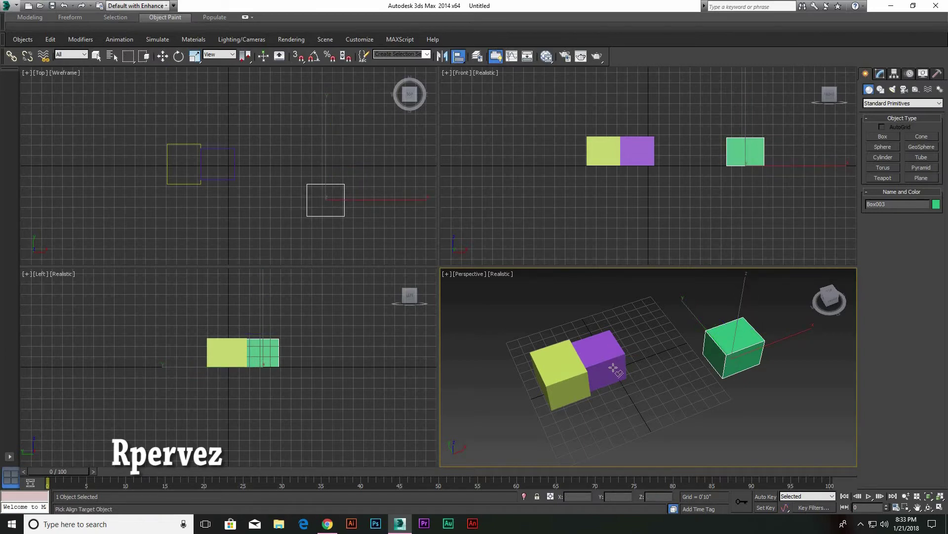
left_click(613, 367)
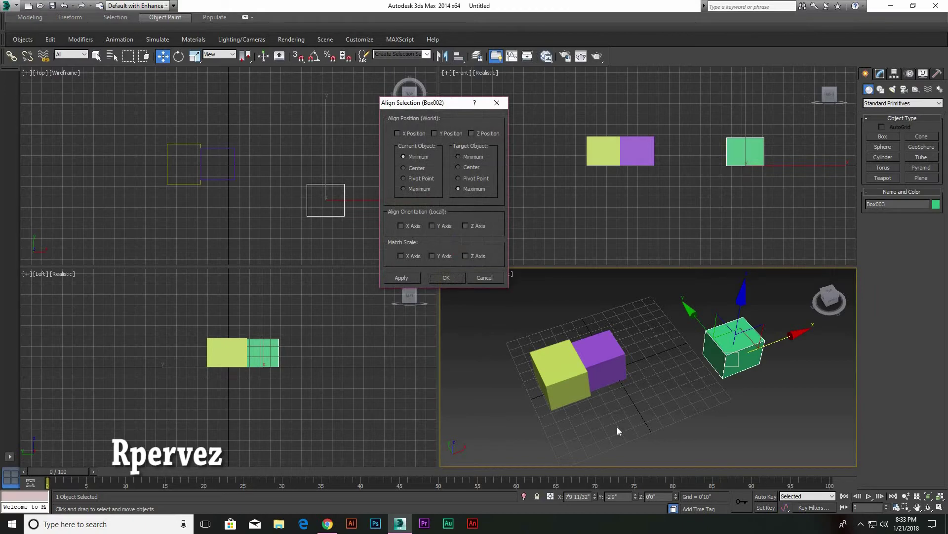
left_click_drag(429, 105, 429, 139)
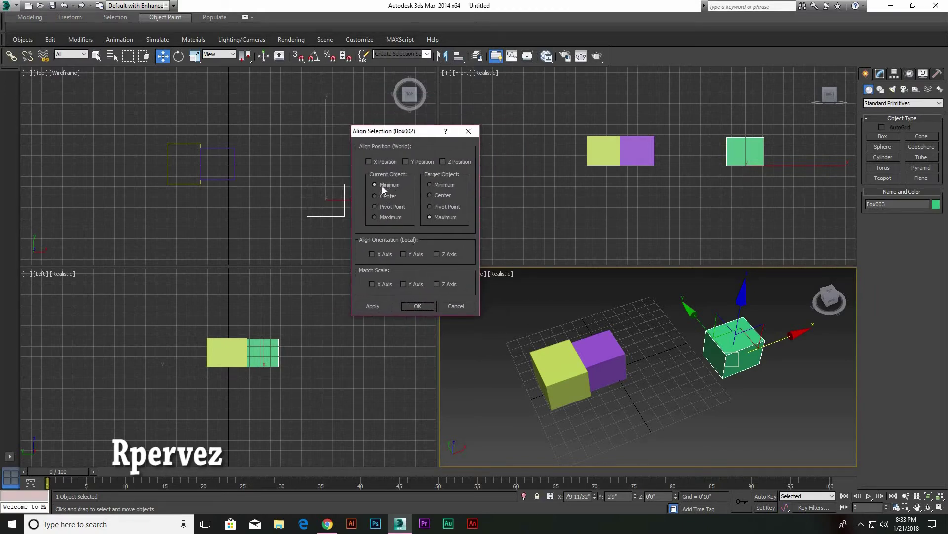
left_click(369, 162)
left_click(395, 196)
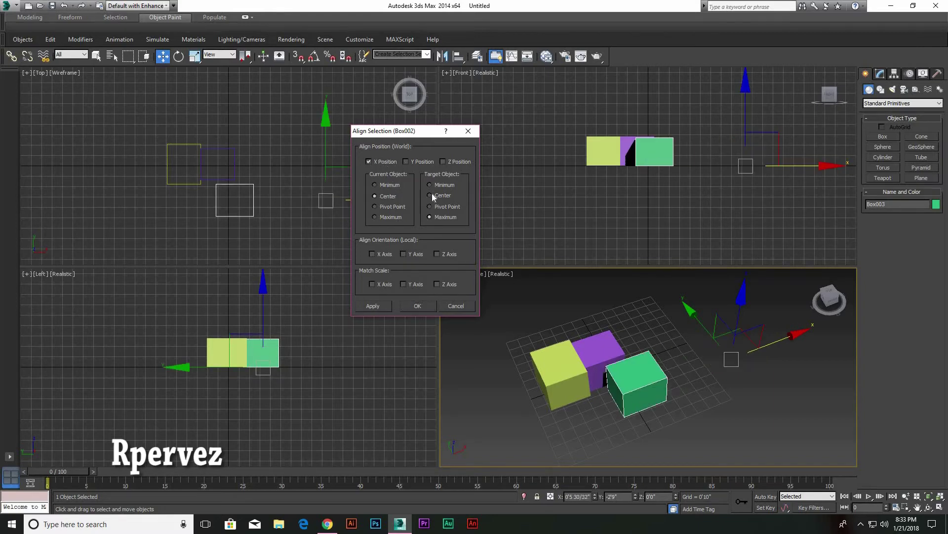
left_click(430, 196)
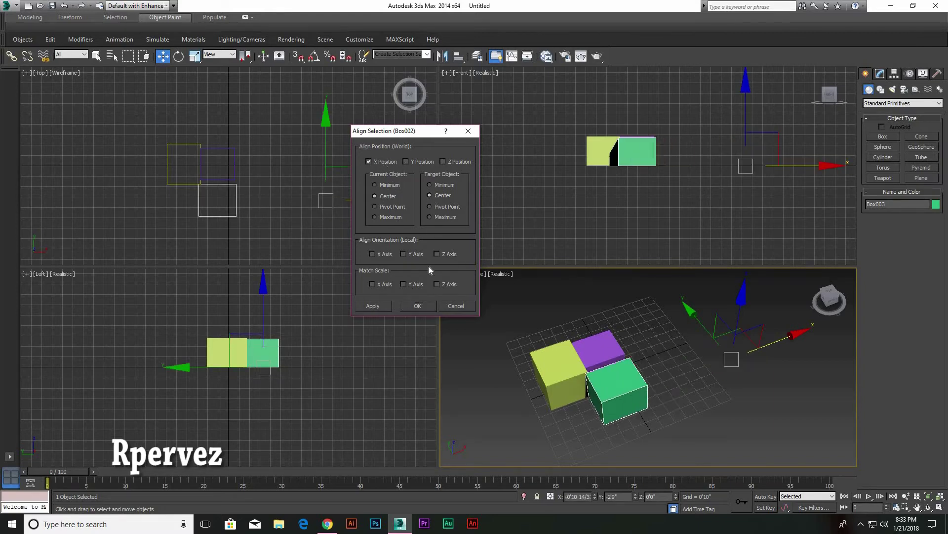
left_click(406, 162)
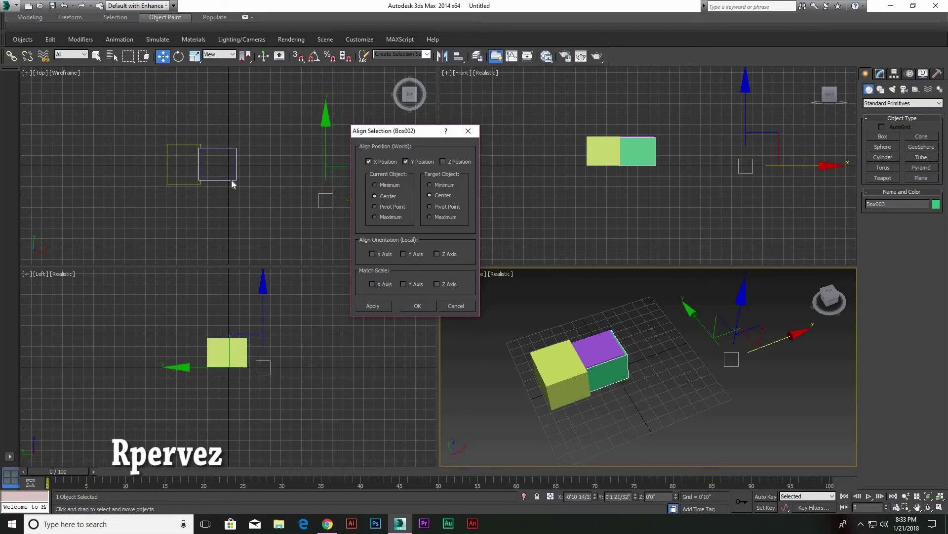
left_click(388, 307)
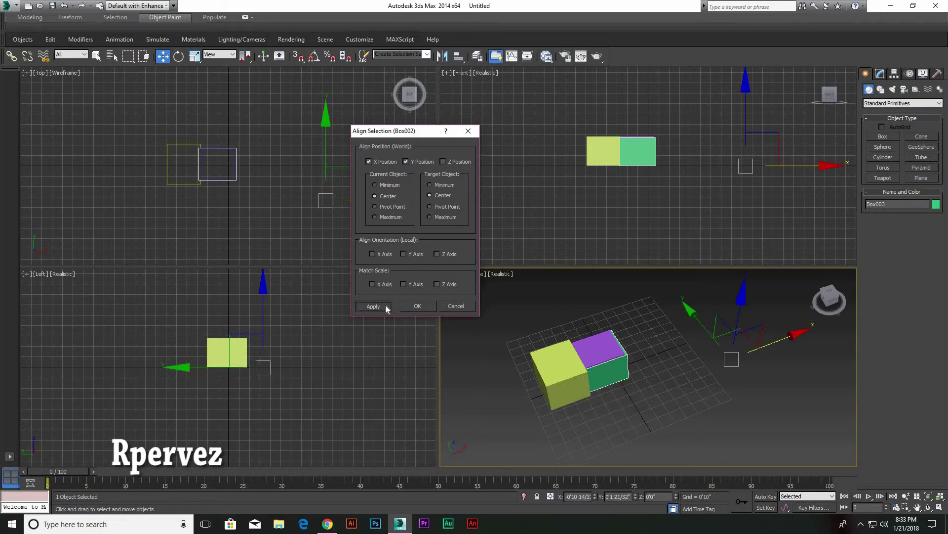
left_click(418, 305)
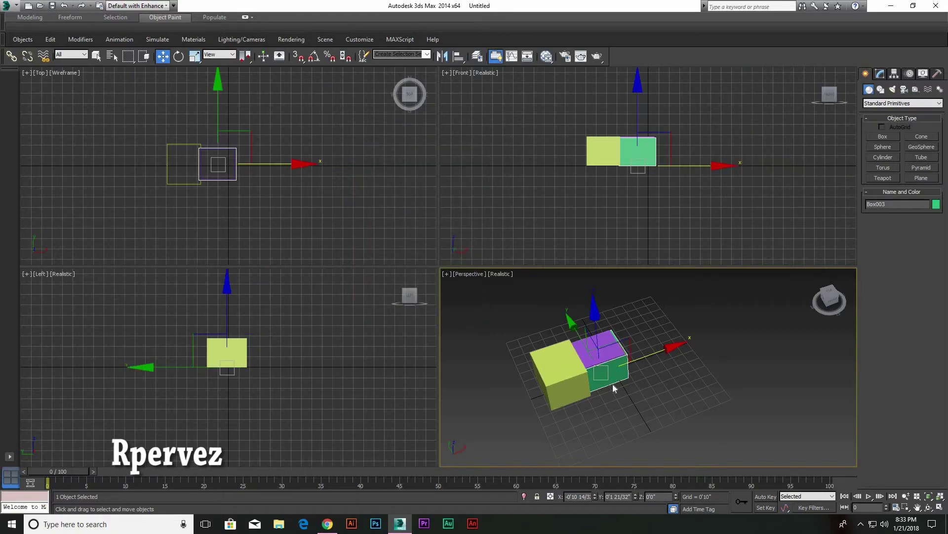
Realign the green box's X Minimum to the purple box's X Maximum, end to end.
left_click(459, 57)
left_click(560, 360)
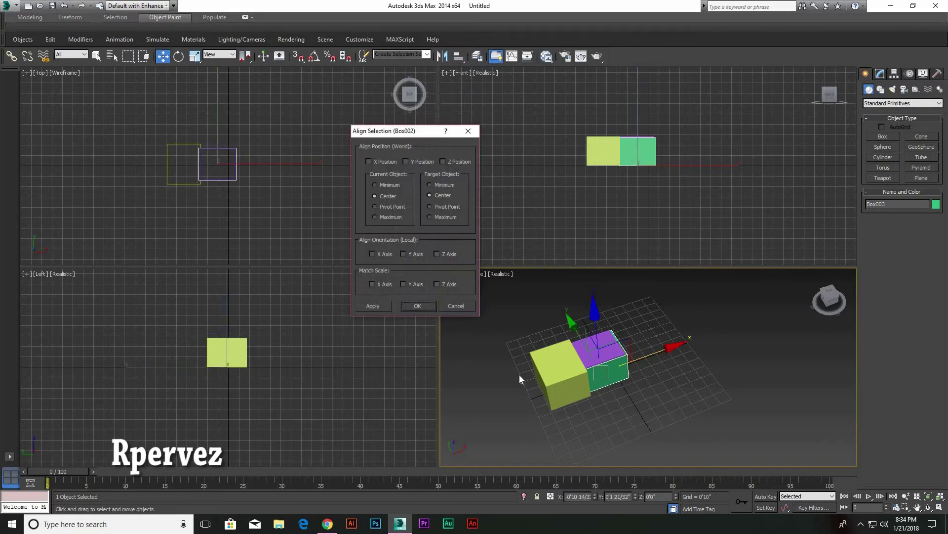
left_click(406, 162)
left_click(406, 162)
left_click(369, 162)
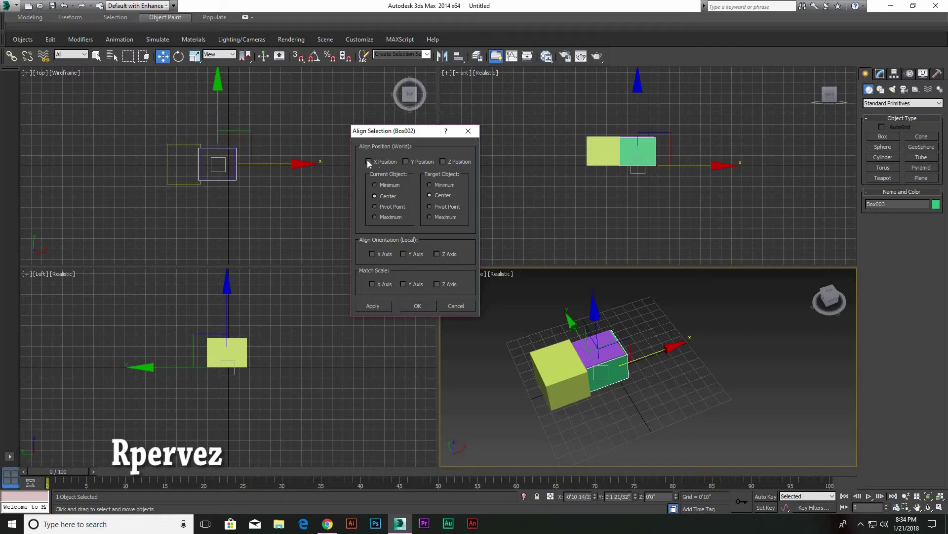
left_click(374, 185)
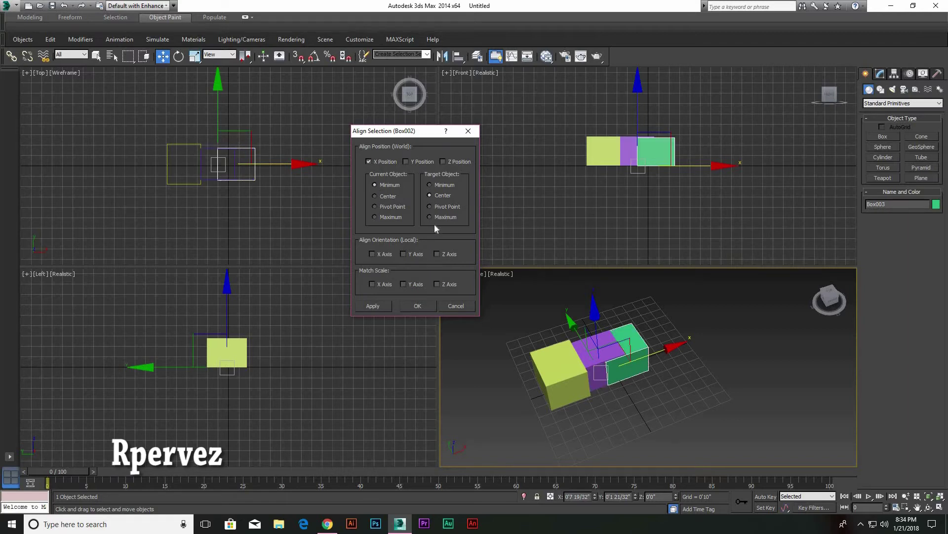
left_click(429, 217)
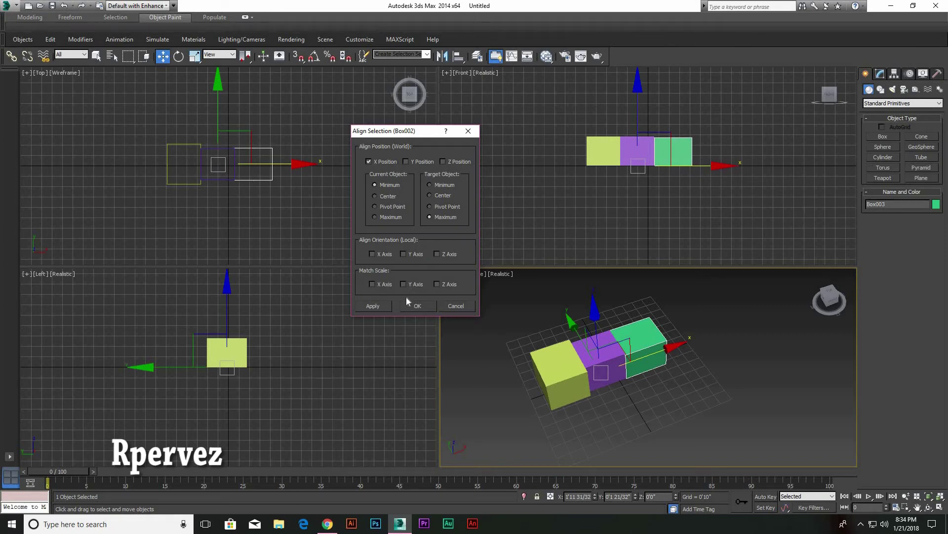
left_click(378, 303)
left_click(425, 304)
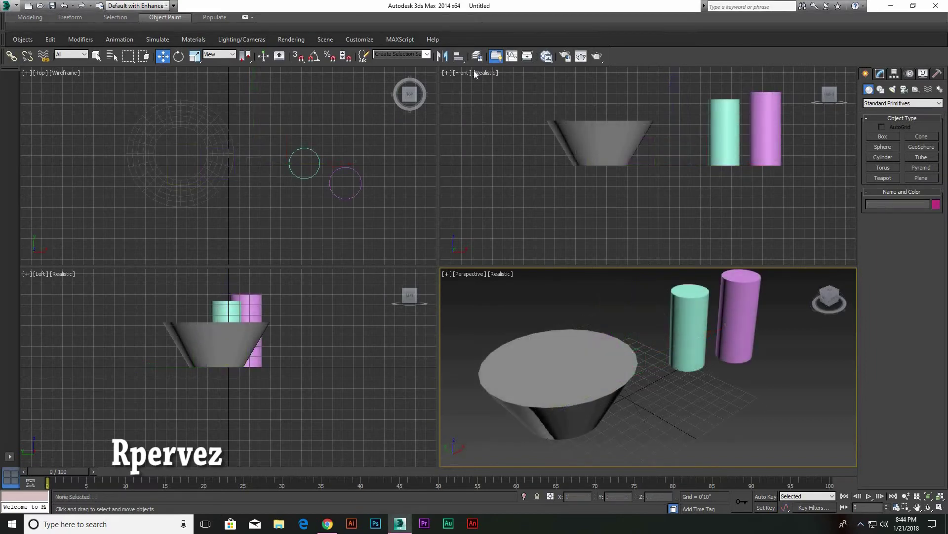
Select the teal cylinder and start Normal Align from the Align flyout.
left_click(461, 57)
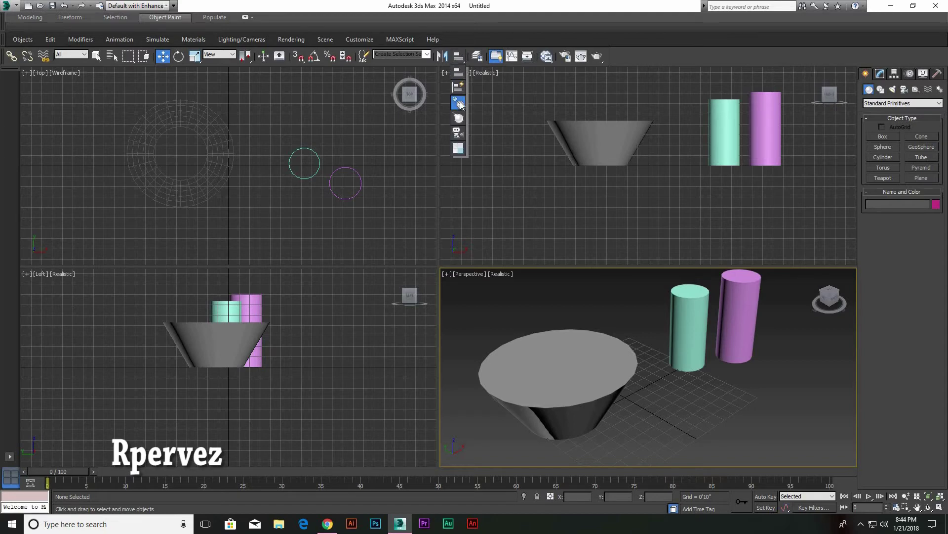
left_click_drag(460, 101, 463, 56)
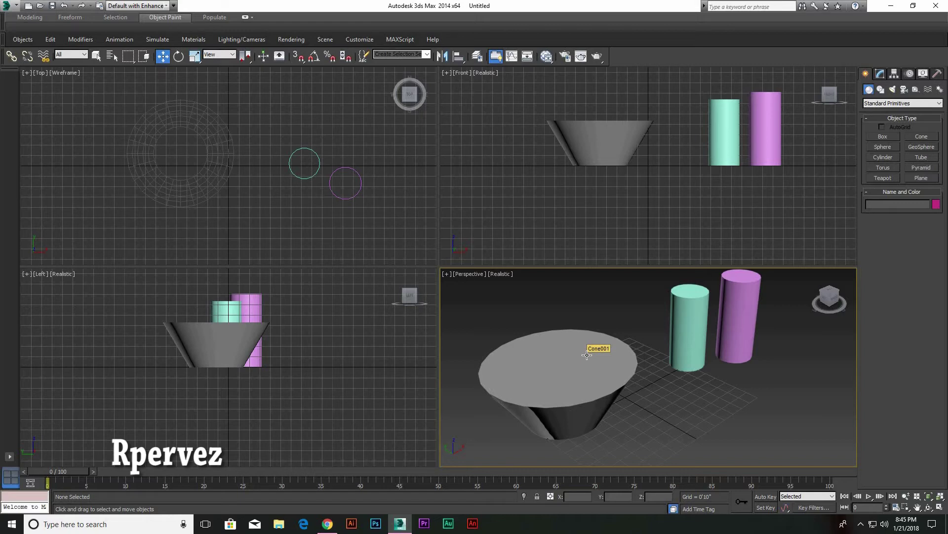
left_click(695, 323)
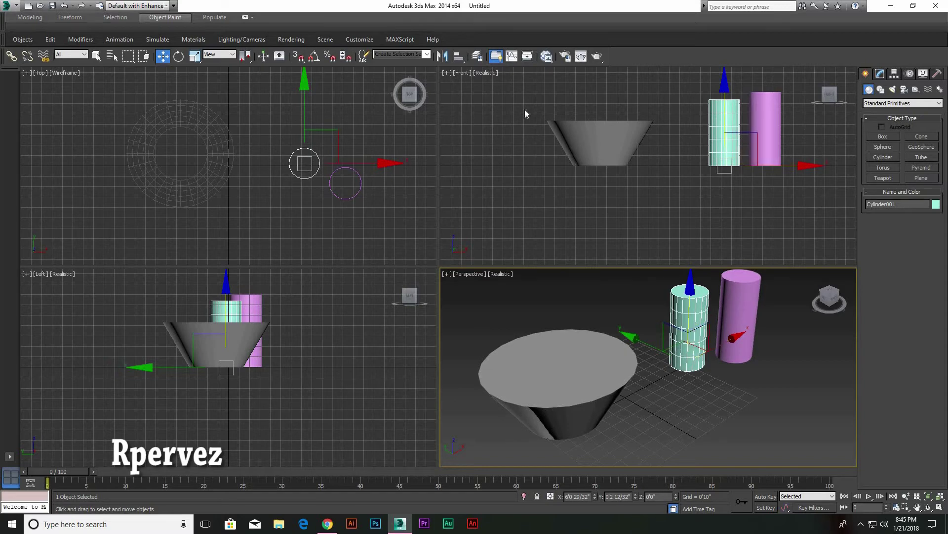
left_click_drag(459, 60, 457, 104)
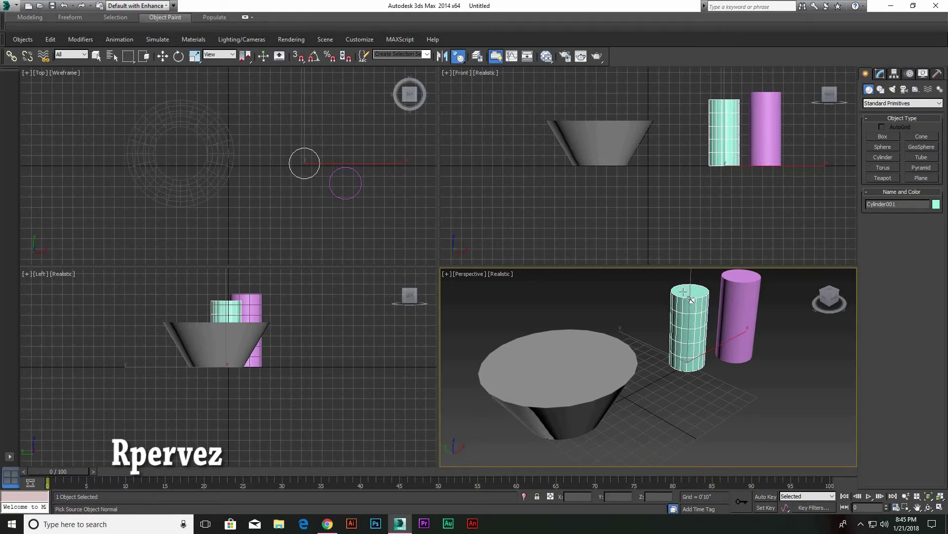
Pick the teal cylinder's top face as the Normal Align source surface.
left_click(696, 292)
scroll(695, 293, "up", 3)
scroll(662, 304, "up", 3)
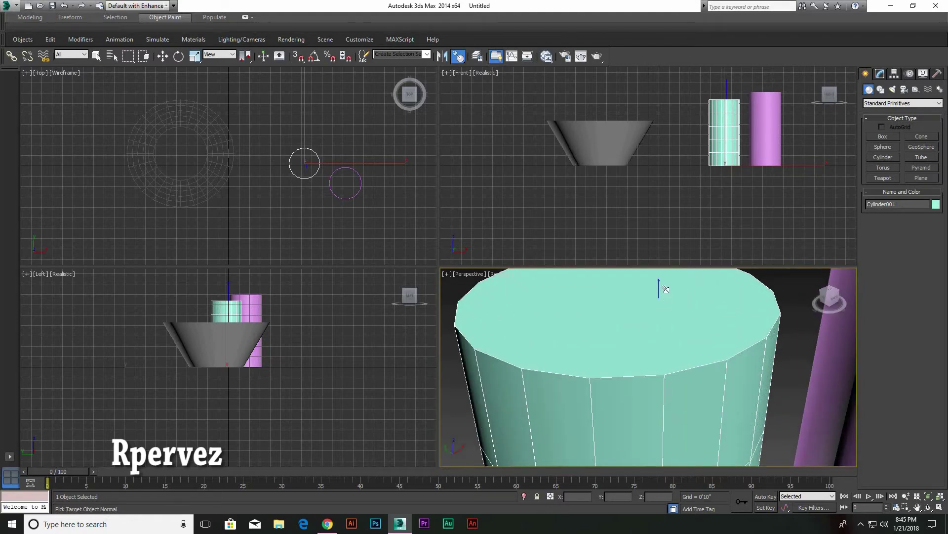
scroll(666, 294, "down", 2)
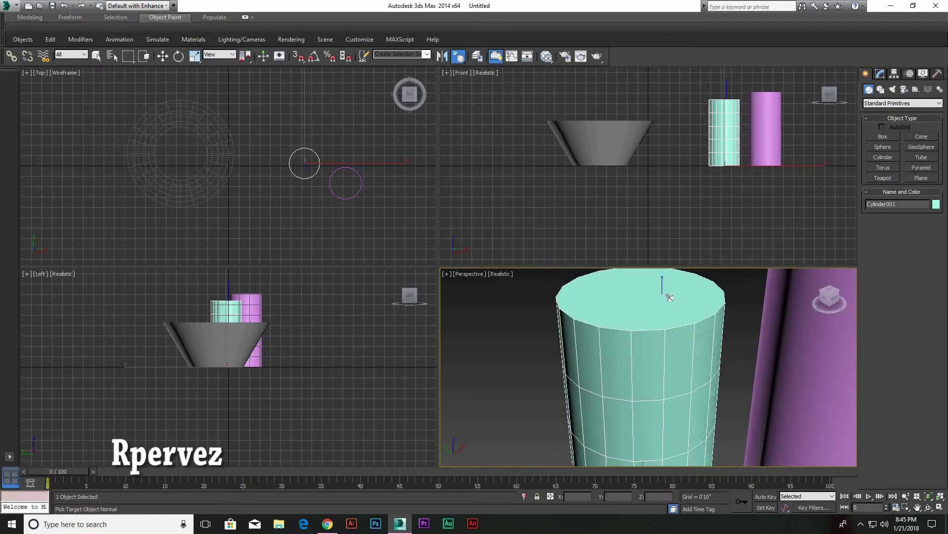
scroll(669, 296, "down", 2)
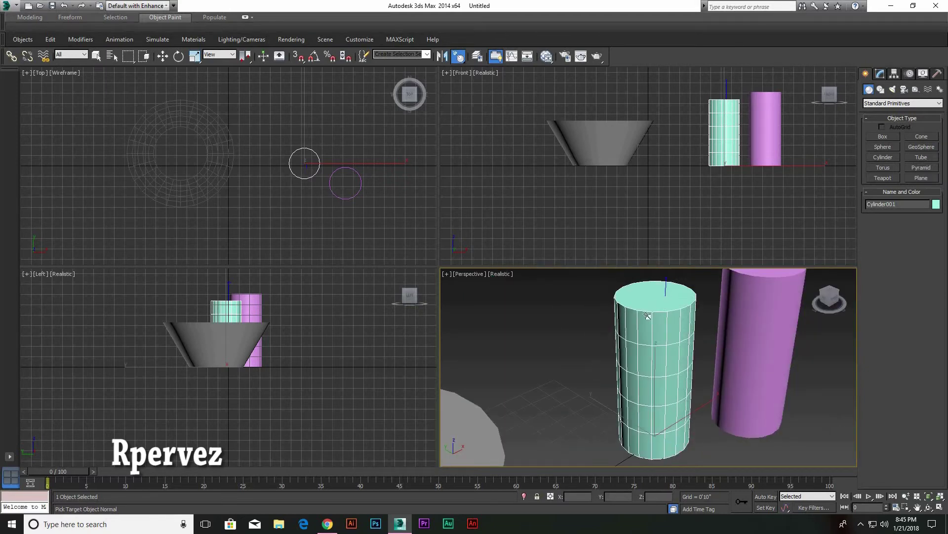
scroll(622, 326, "down", 3)
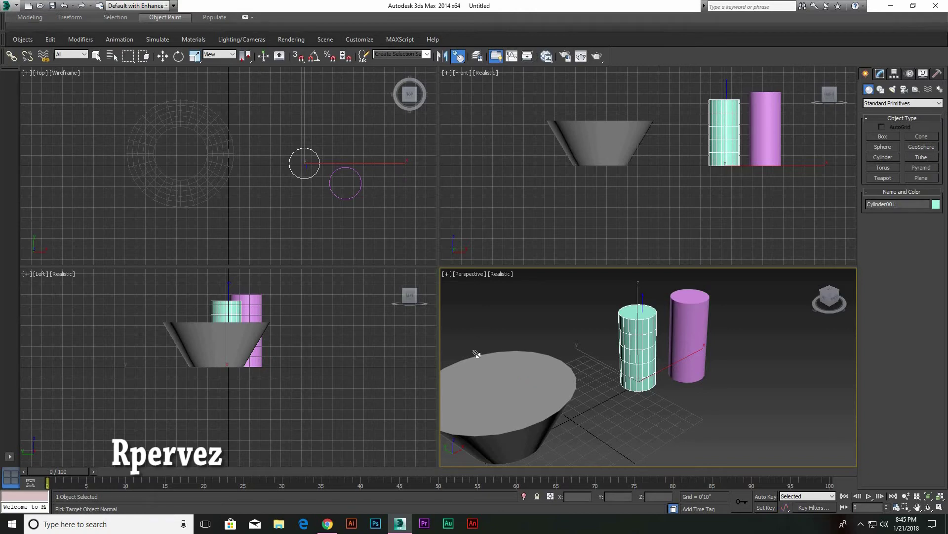
Seat the cylinder on the cone's top face with X/Y offsets and a -33.5° rotation angle.
left_click(510, 393)
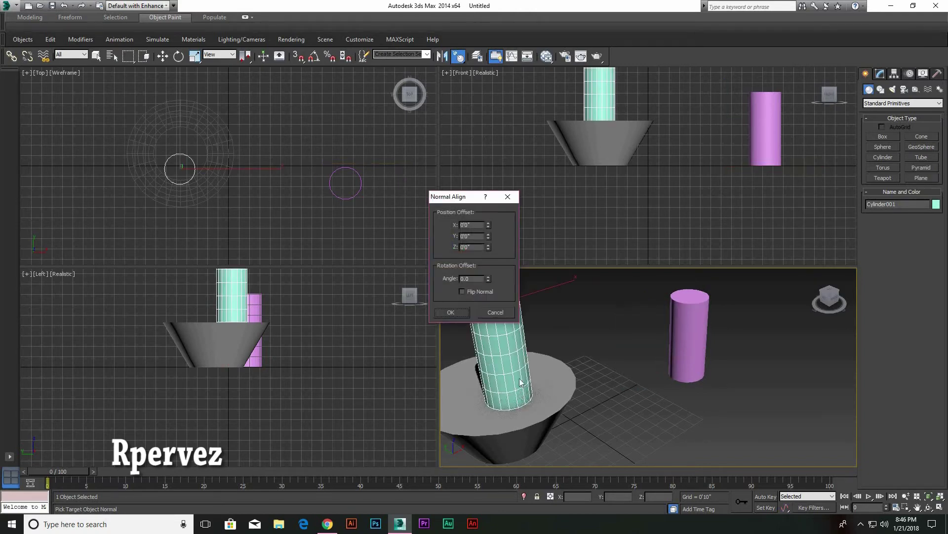
left_click_drag(446, 200, 333, 184)
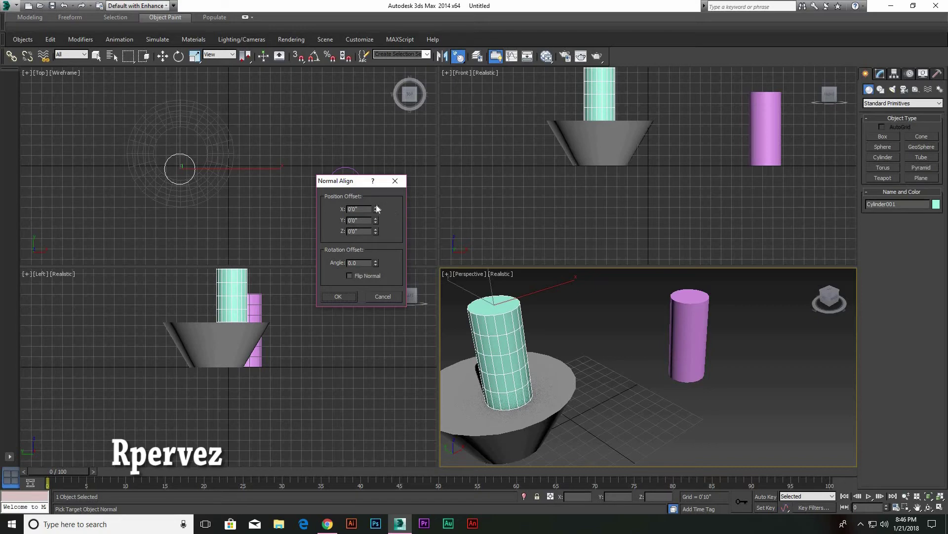
left_click_drag(376, 211, 380, 188)
mouse_move(376, 220)
left_mouse_down()
mouse_move(375, 181)
mouse_move(375, 222)
left_mouse_up()
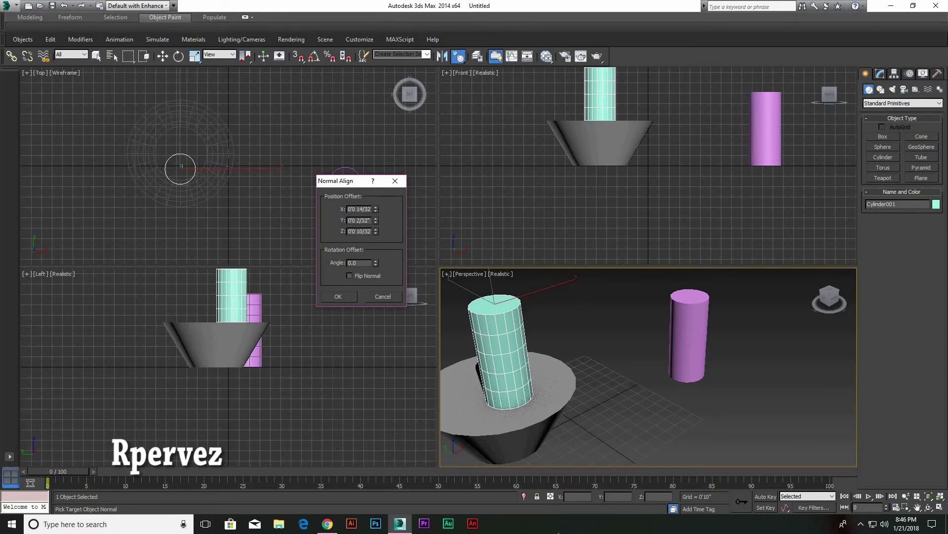
mouse_move(375, 263)
left_mouse_down()
mouse_move(390, 236)
mouse_move(381, 292)
mouse_move(340, 301)
left_mouse_up()
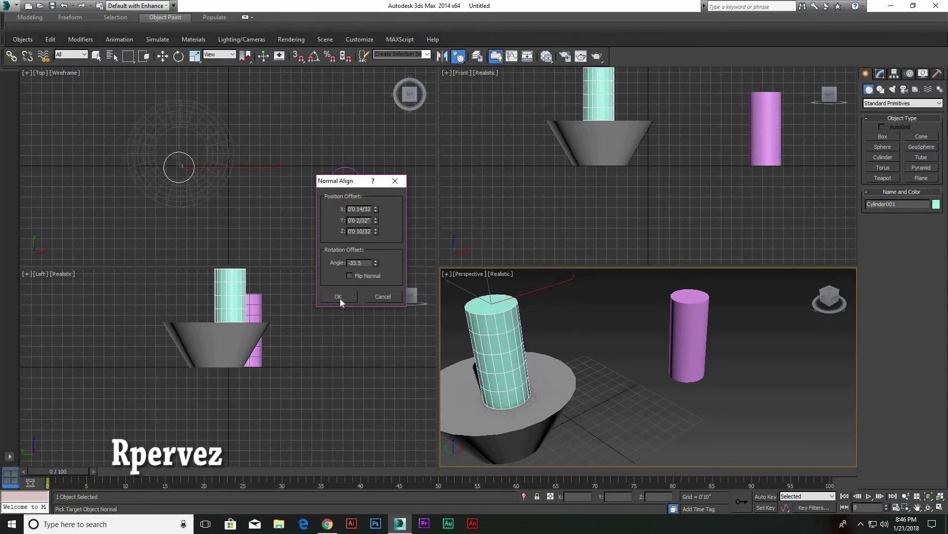
left_click(339, 295)
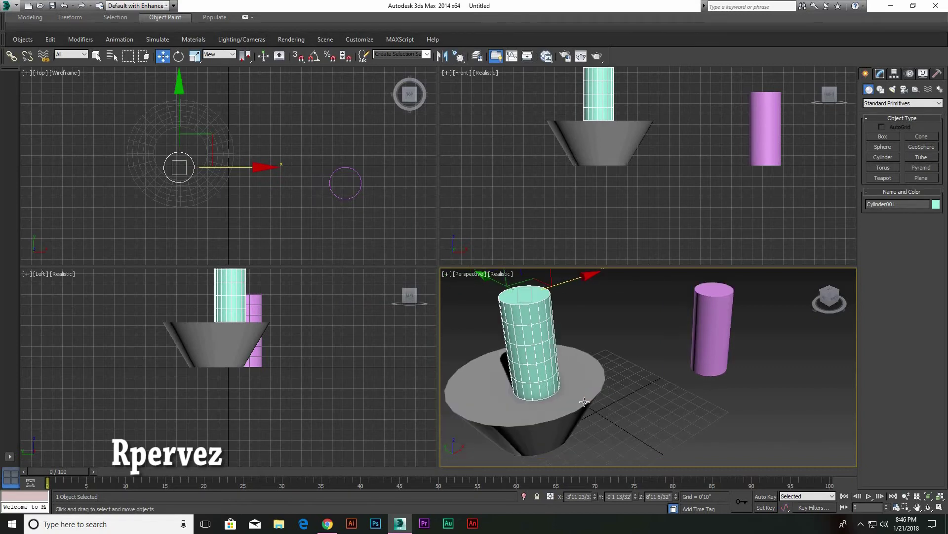
Try Align to View on the cylinder and cancel it, keeping it upright.
middle_click_drag(599, 391, 608, 410)
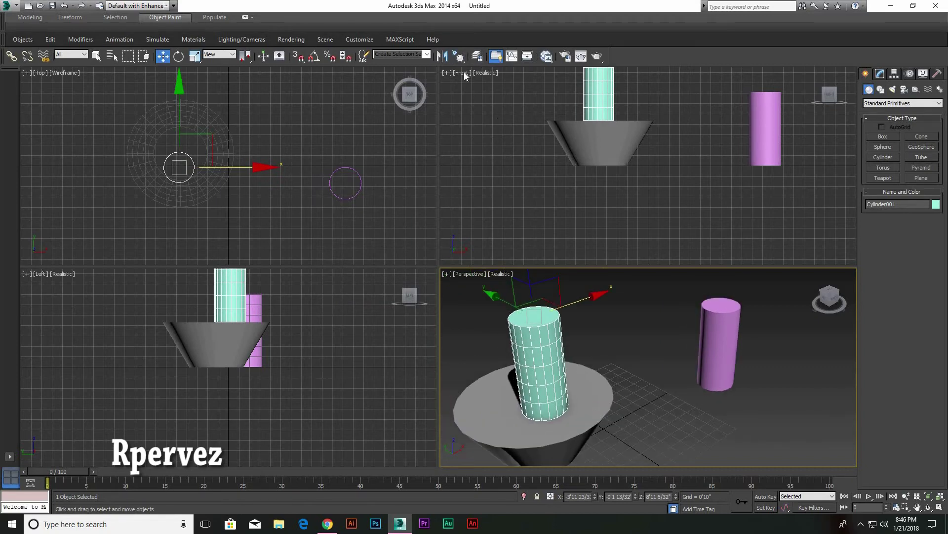
left_click_drag(459, 56, 458, 150)
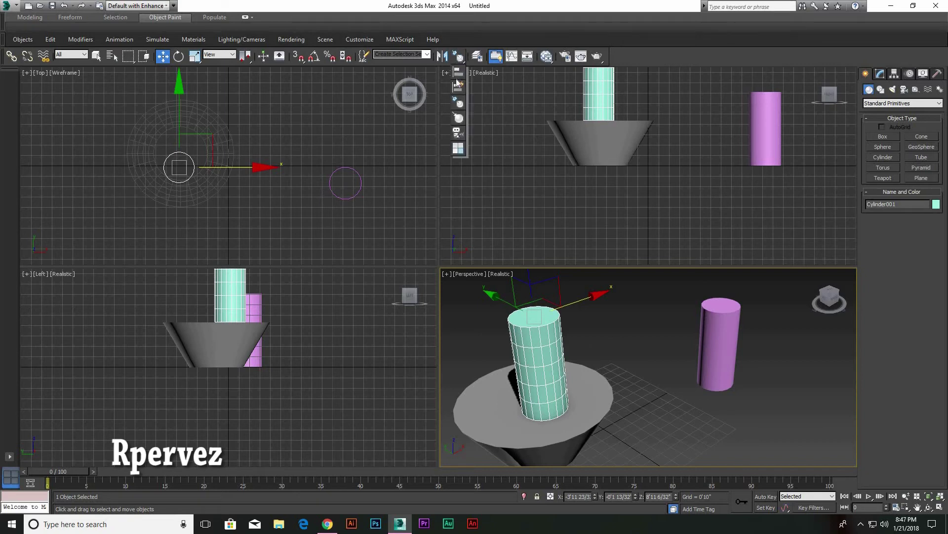
left_click(460, 150)
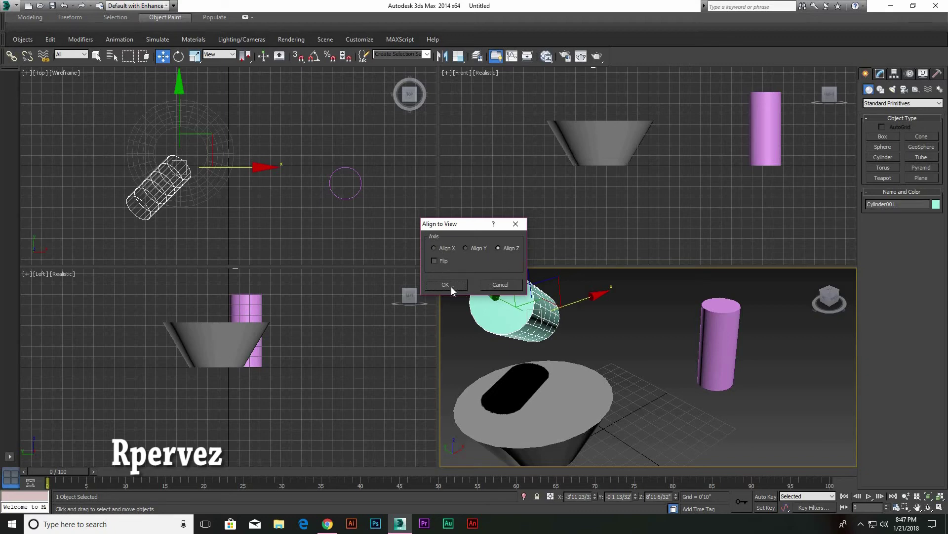
left_click(501, 285)
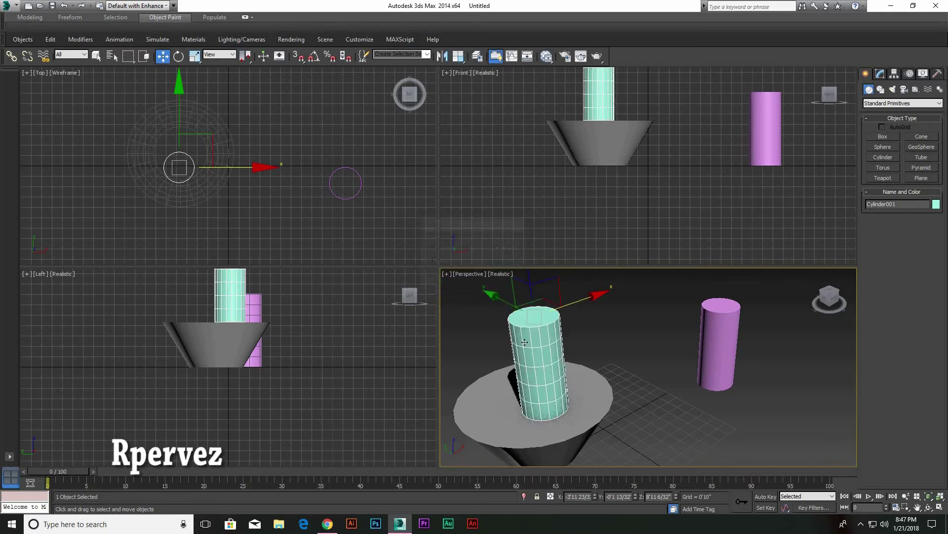
Move the teal cylinder along X toward the pink cylinder and select all objects.
left_click_drag(595, 295, 684, 279)
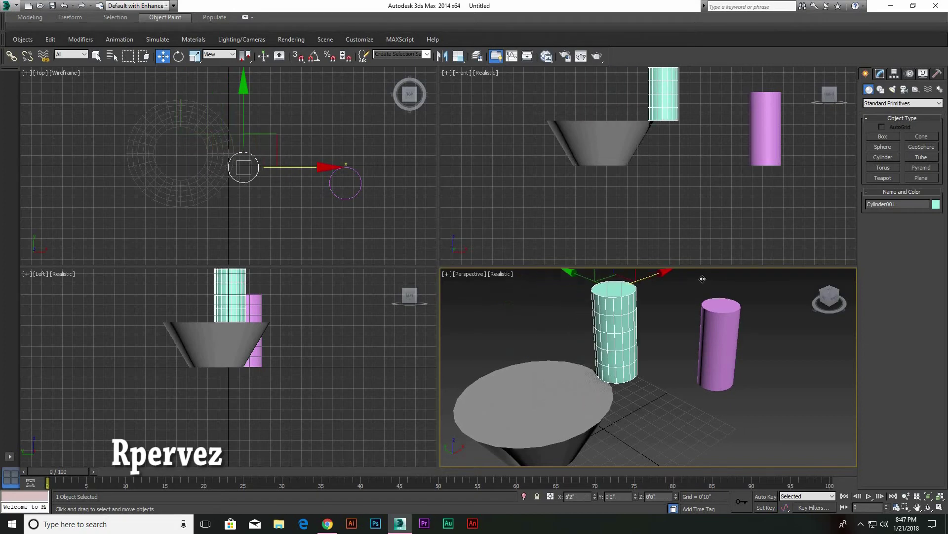
key("ctrl+a")
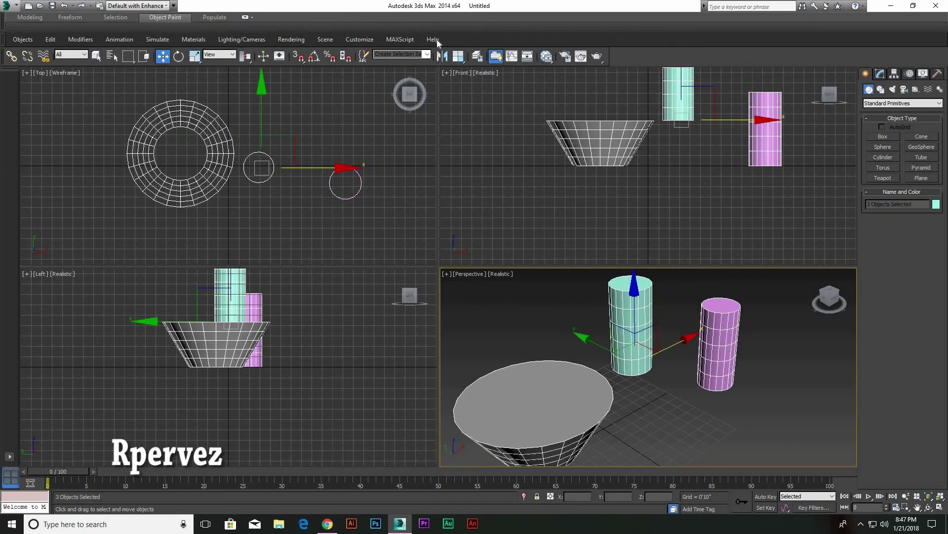
left_click(458, 55)
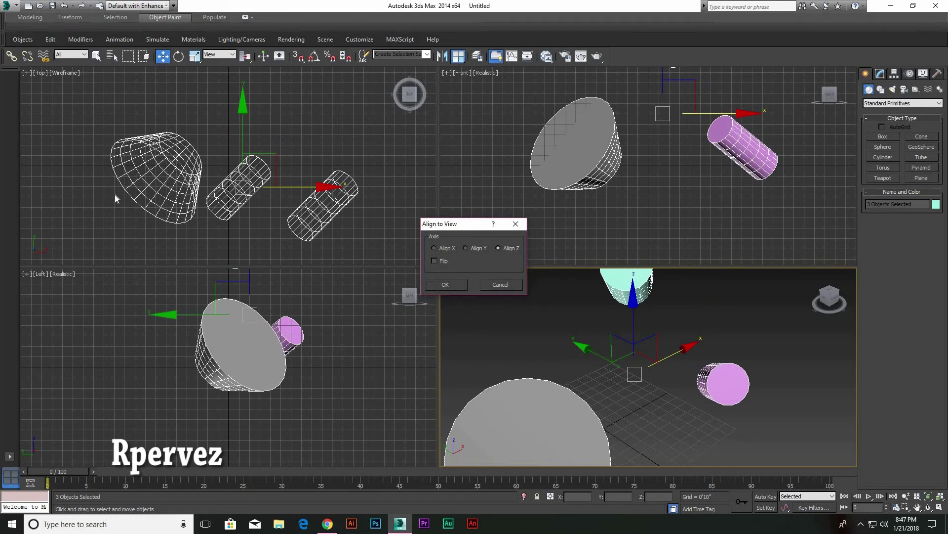
Align the three objects to the view's Z axis with Flip enabled, then choose the Align tool.
left_click(434, 248)
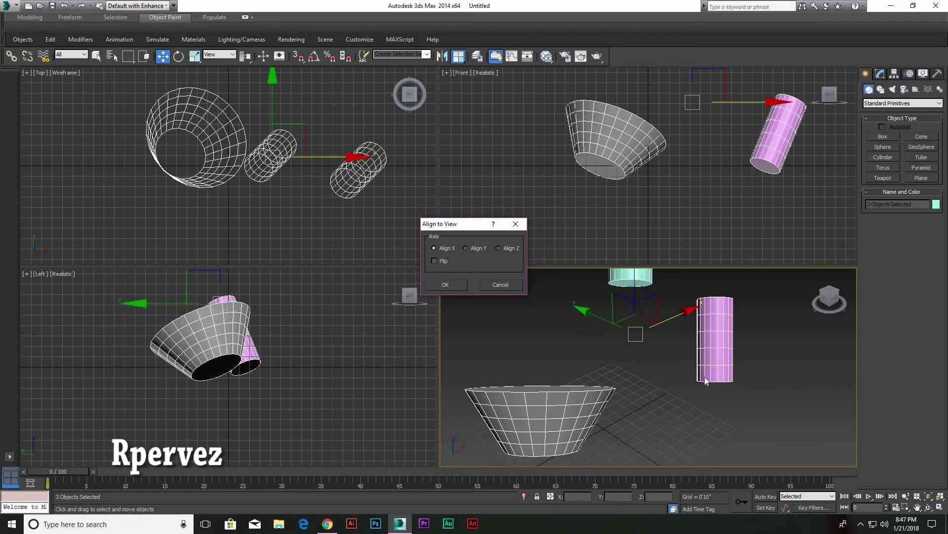
left_click(466, 248)
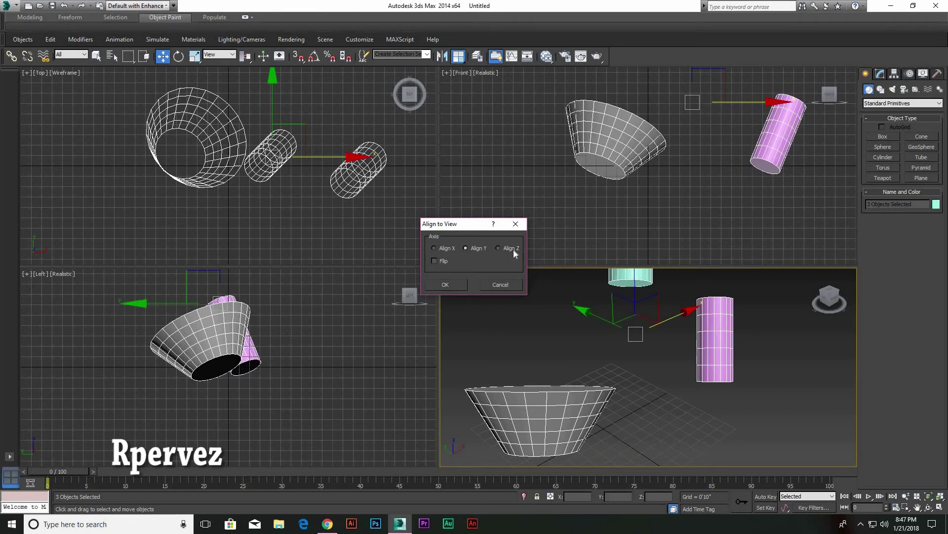
left_click(497, 248)
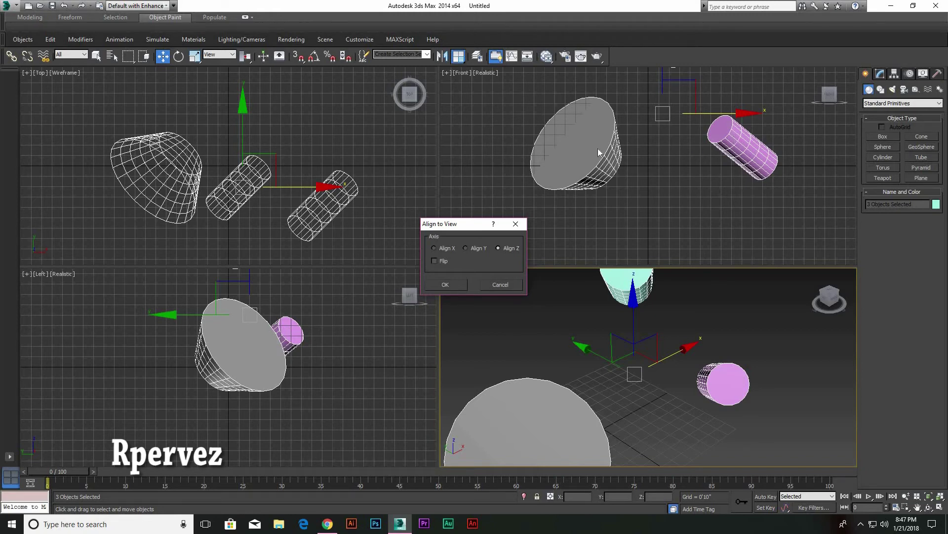
left_click(434, 261)
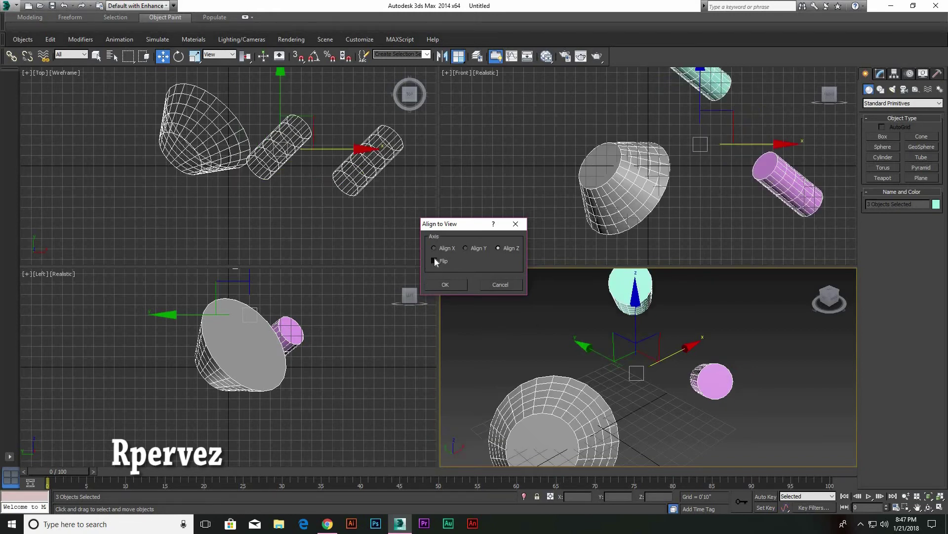
left_click(448, 284)
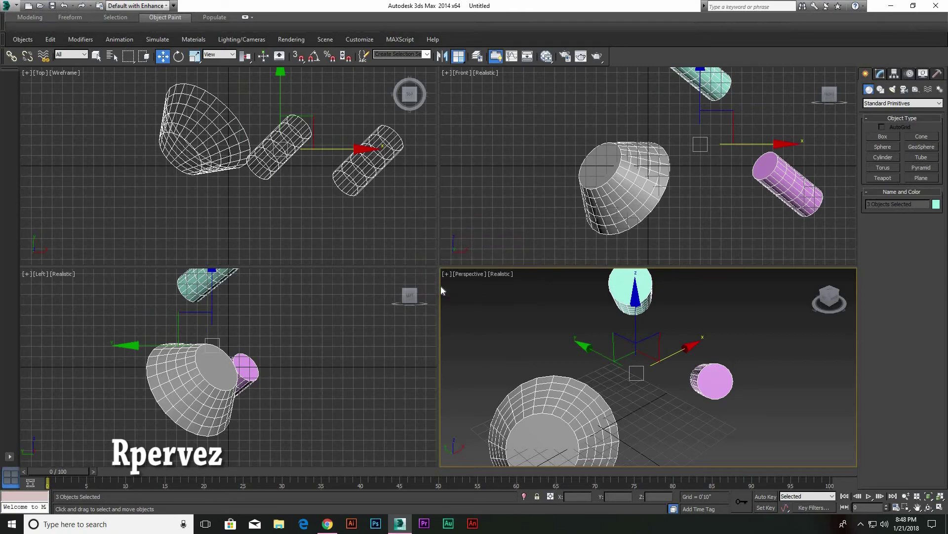
scroll(624, 398, "down", 2)
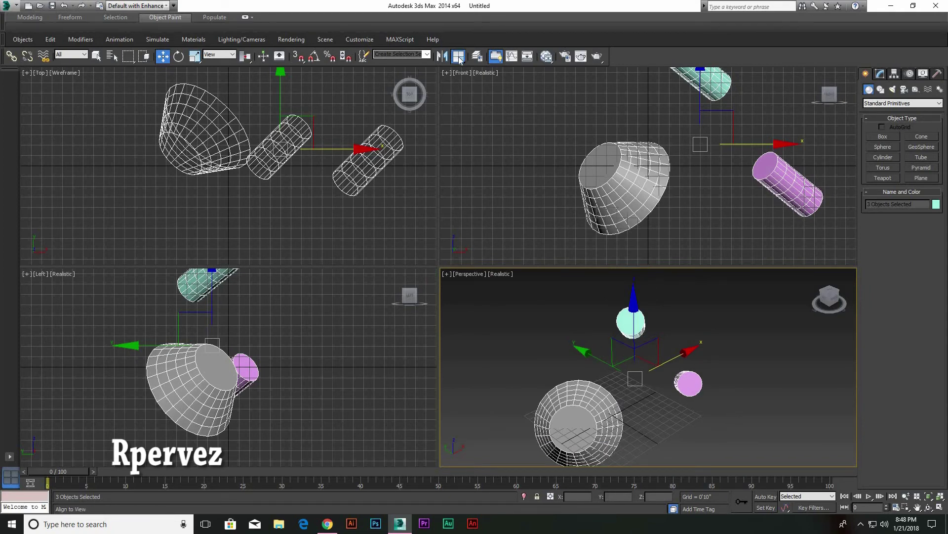
left_click_drag(458, 56, 463, 86)
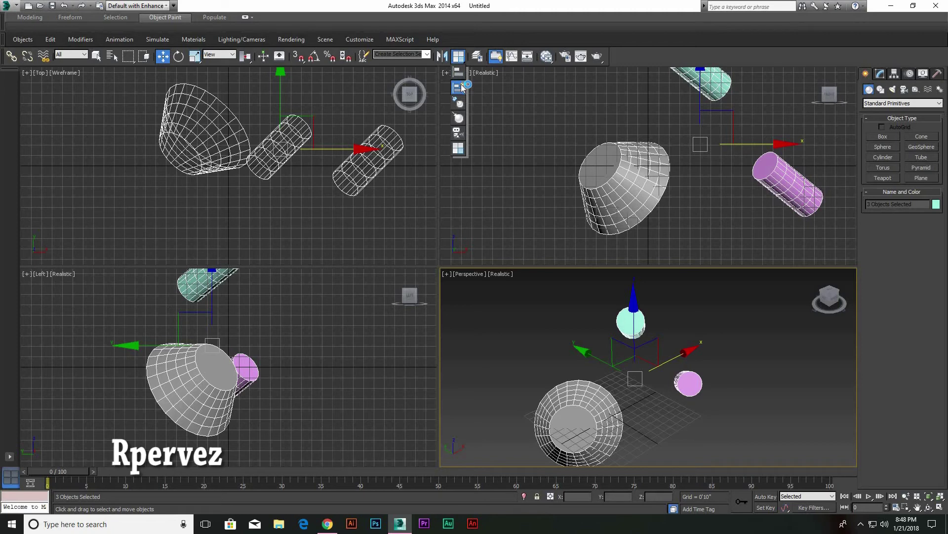
left_click(462, 88)
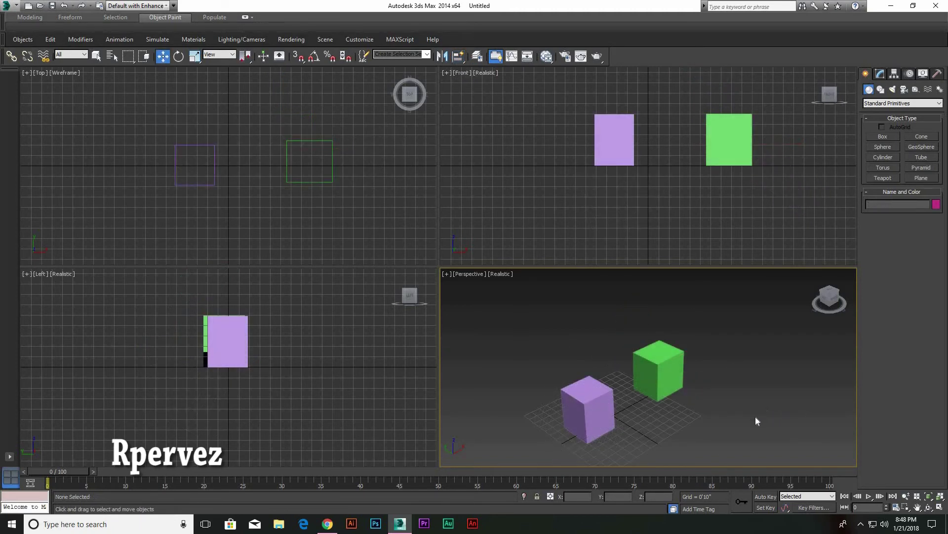
Align the green box onto the purple box's position with the Align tool.
left_click(652, 369)
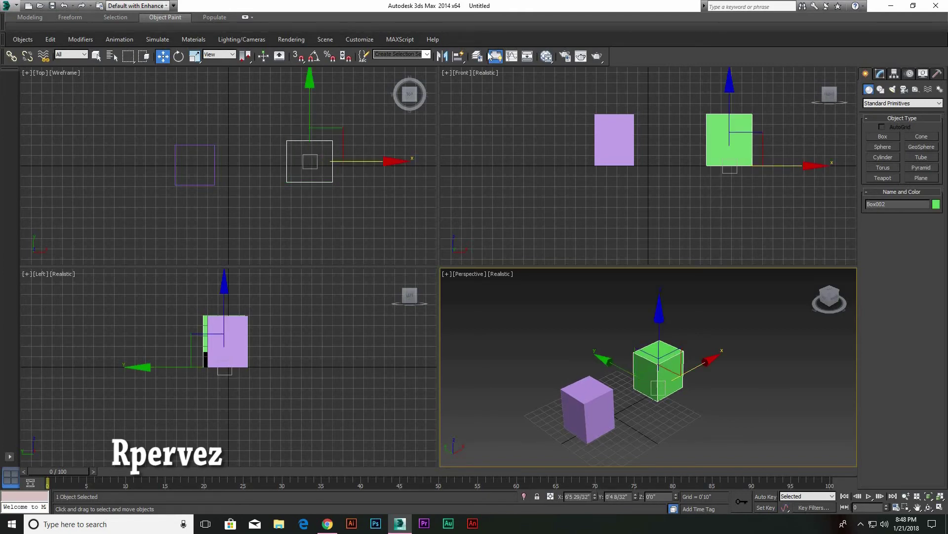
left_click(460, 57)
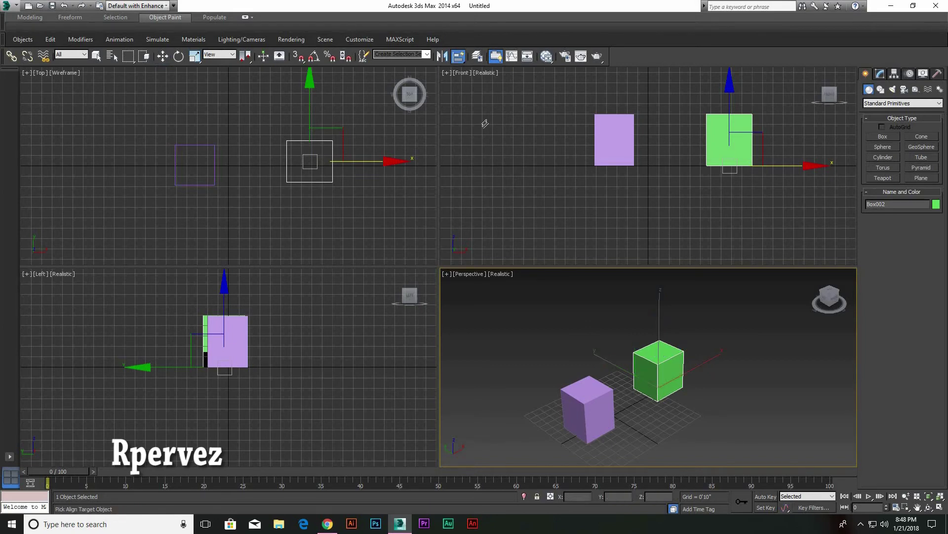
left_click(592, 409)
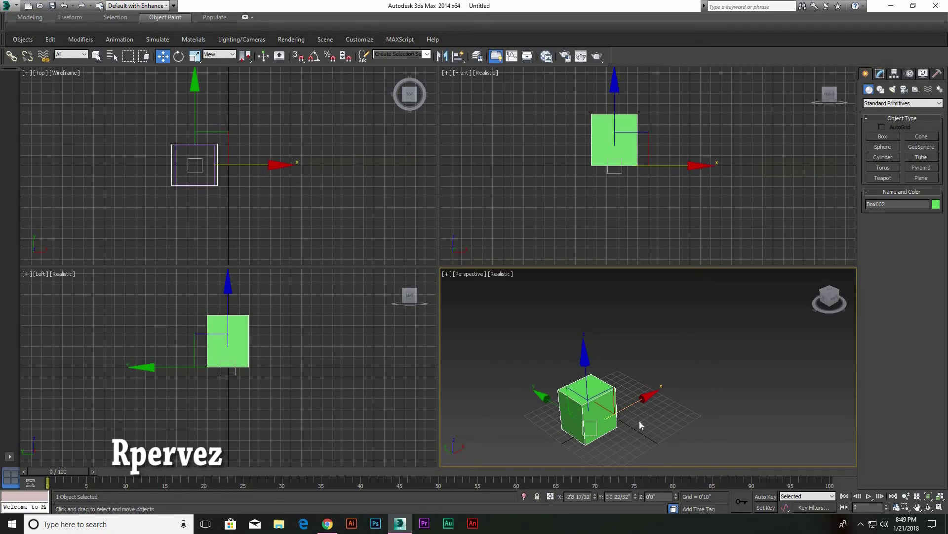
scroll(609, 434, "down", 2)
scroll(598, 431, "up", 5)
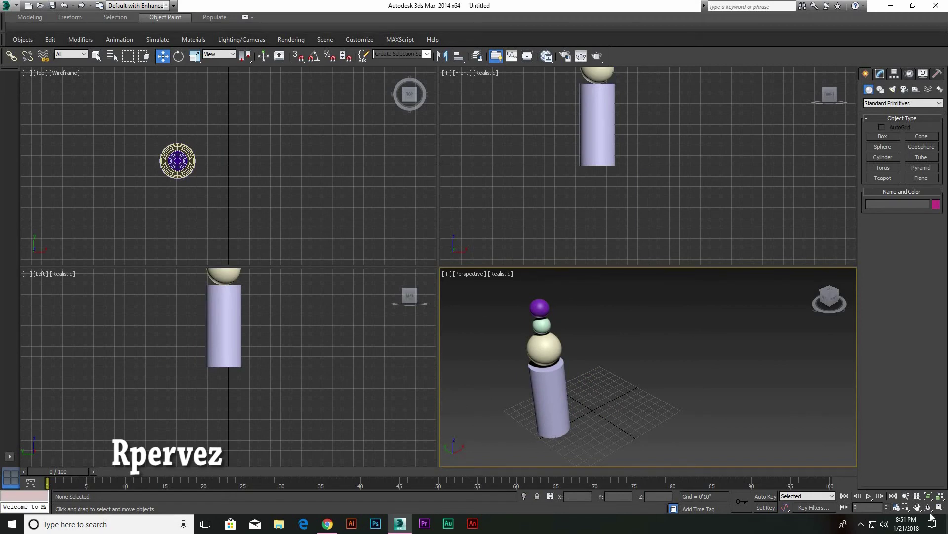
Create a new cyan cylinder in the Top viewport beside the first stack.
left_click(940, 497)
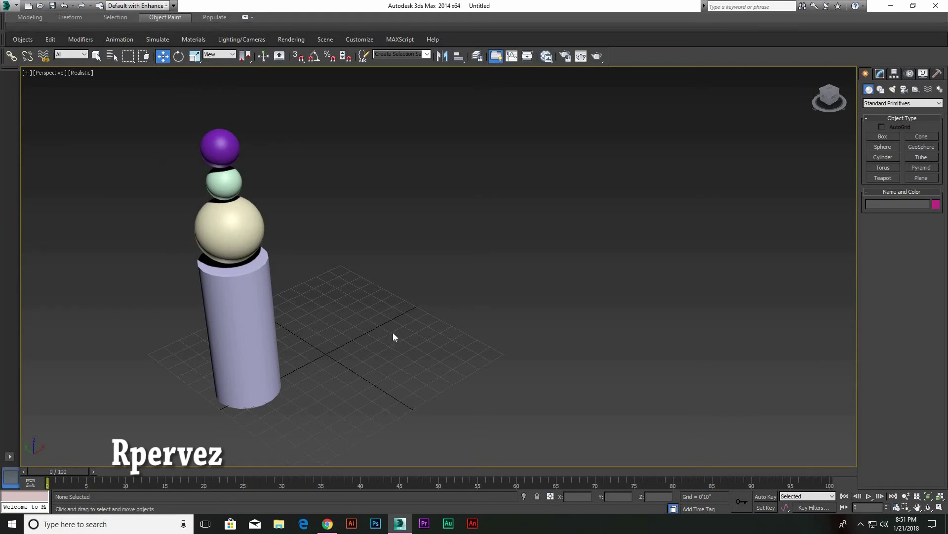
left_click(884, 157)
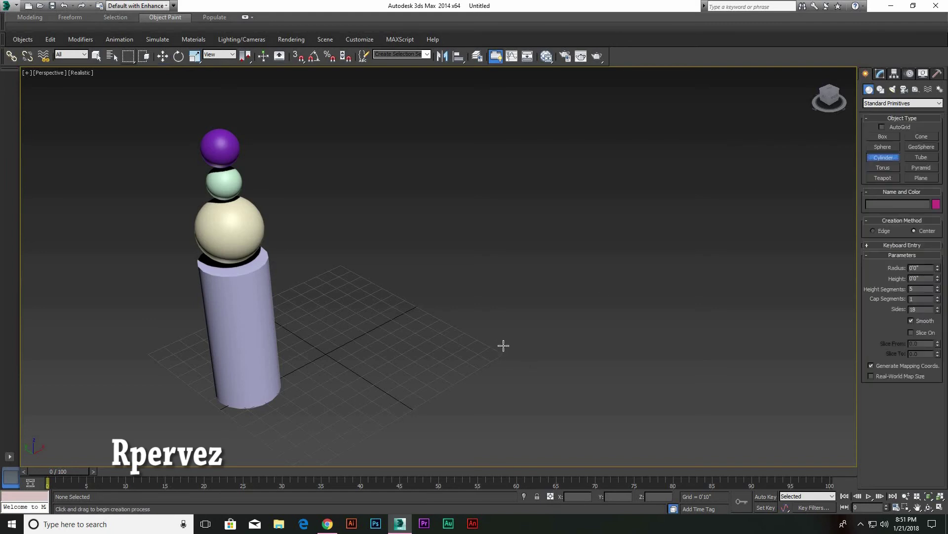
left_click(940, 506)
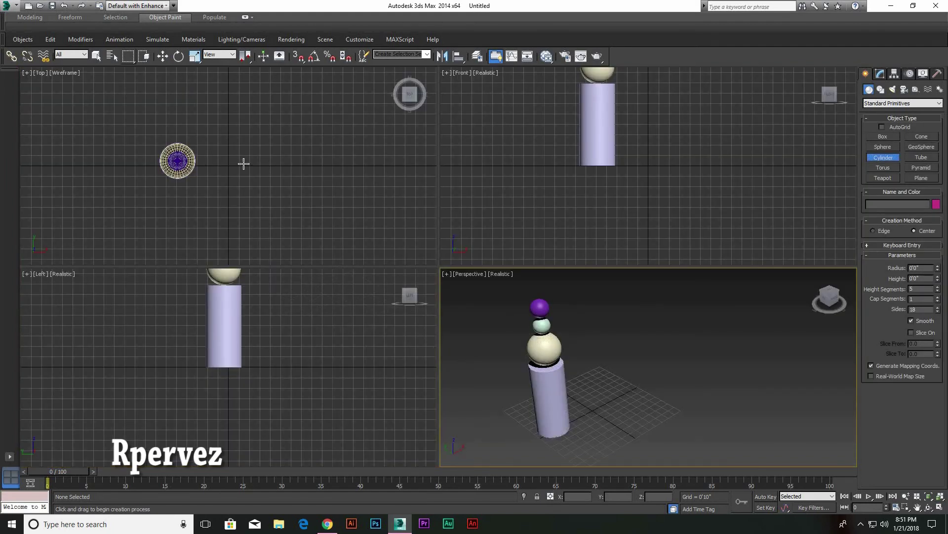
mouse_move(243, 161)
left_mouse_down()
mouse_move(266, 181)
mouse_move(256, 163)
left_mouse_up()
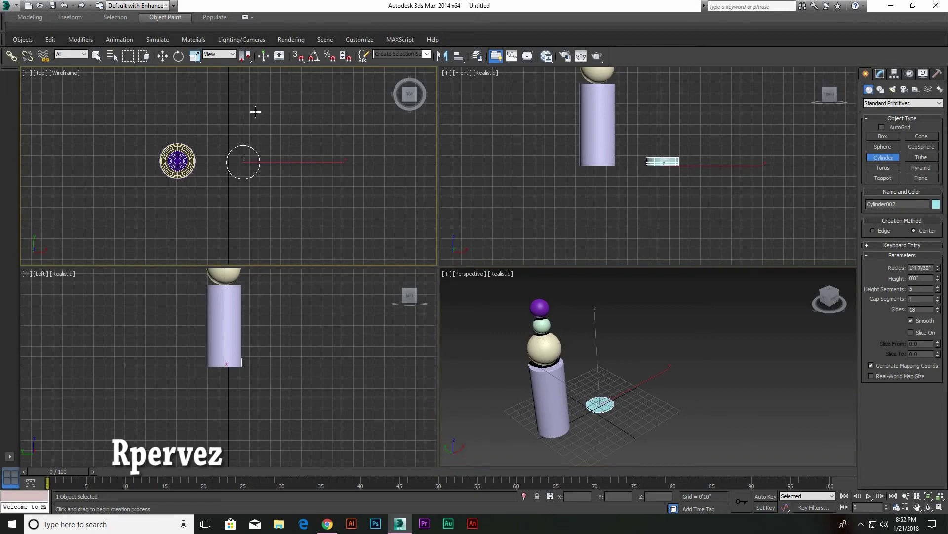
left_click(248, 77)
Create spheres beside the new cylinder, then orbit and select the magenta sphere.
left_click(883, 146)
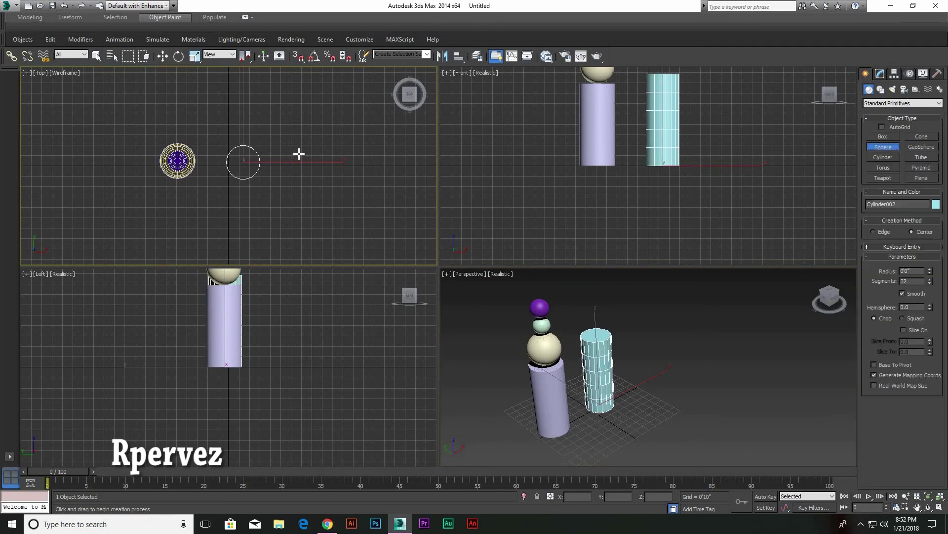
left_click_drag(274, 115, 359, 111)
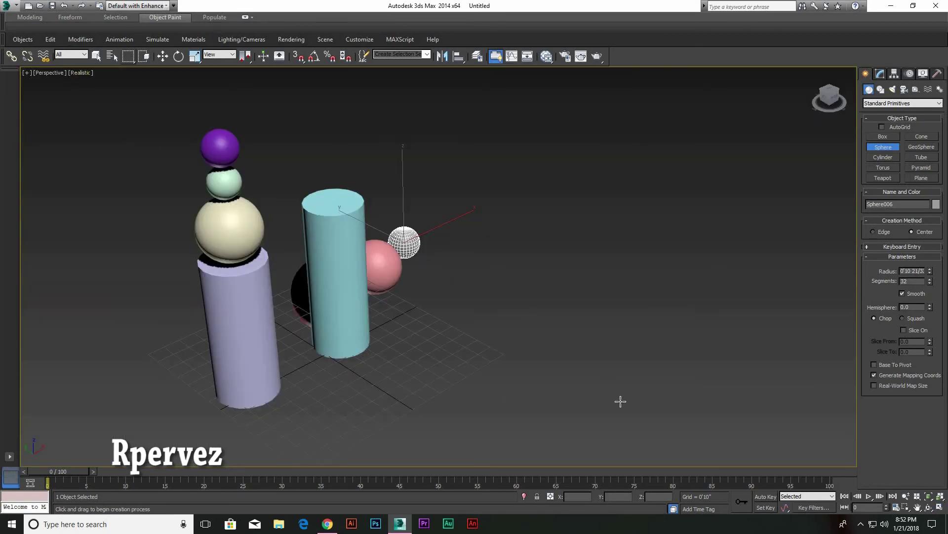
key("w")
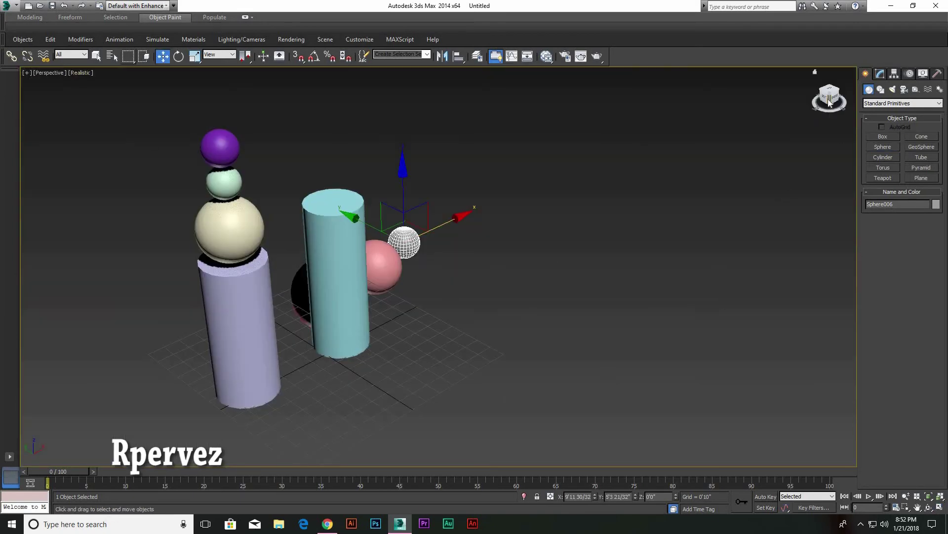
left_click_drag(829, 102, 445, 225)
left_click(445, 226)
scroll(393, 242, "down", 2)
scroll(359, 307, "down", 2)
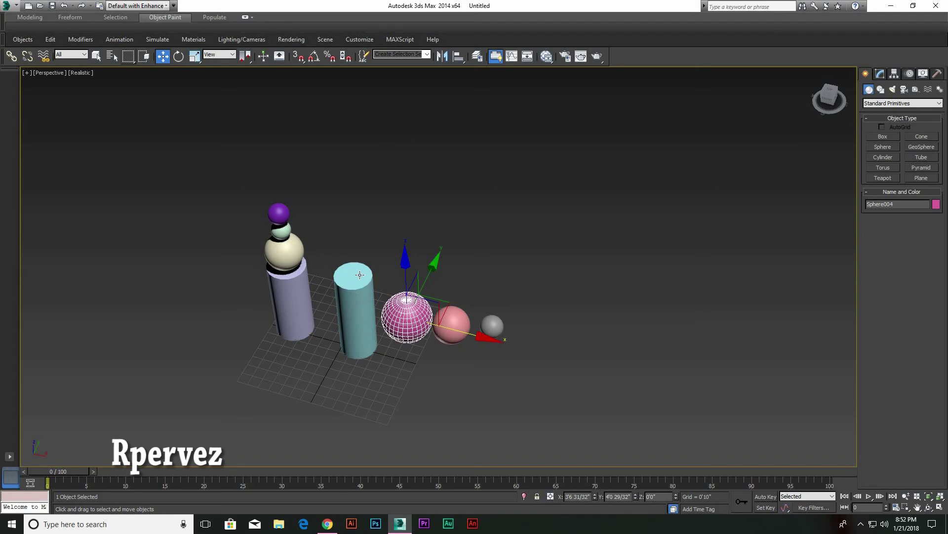
mouse_move(829, 99)
left_click_drag(824, 105, 817, 96)
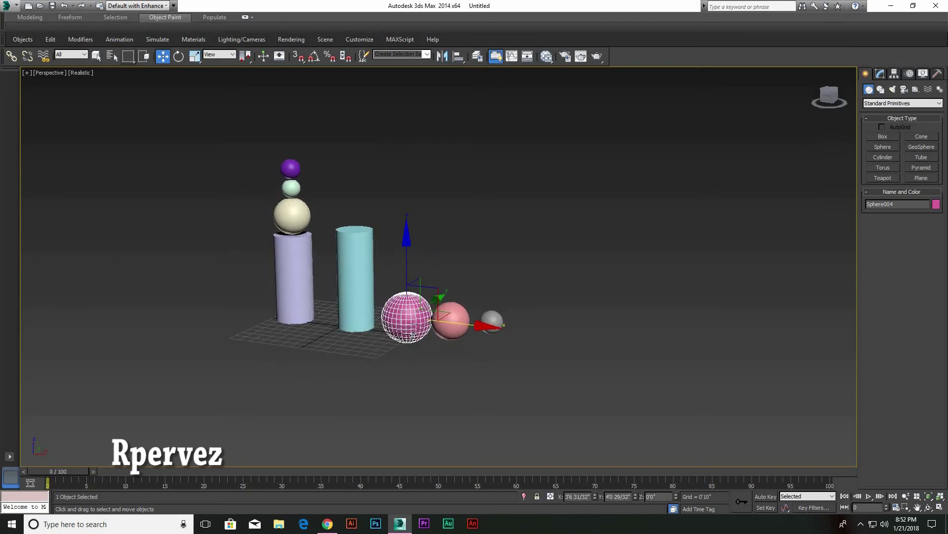
Align the magenta sphere to the cyan cylinder on X, Y and Z, Pivot Point to Pivot Point.
left_click(458, 57)
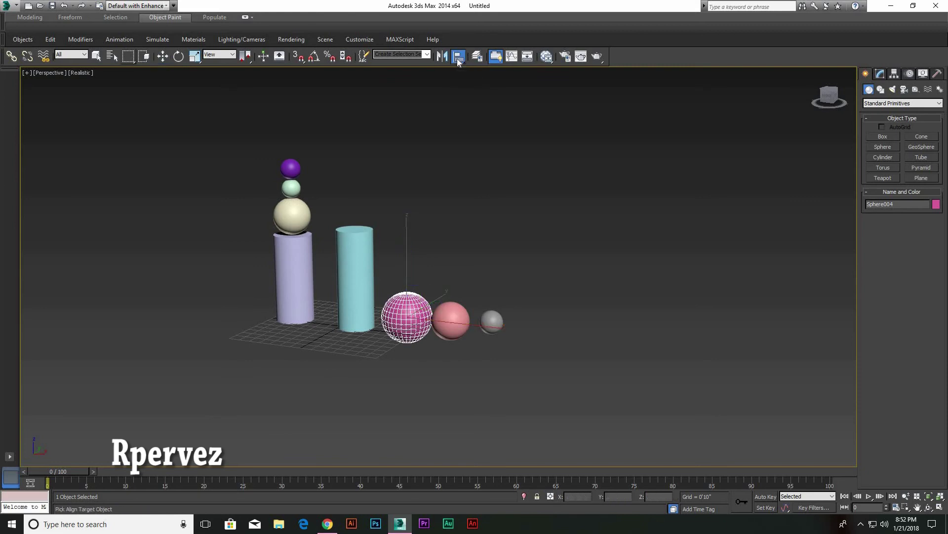
left_click(359, 268)
left_click_drag(511, 117, 659, 108)
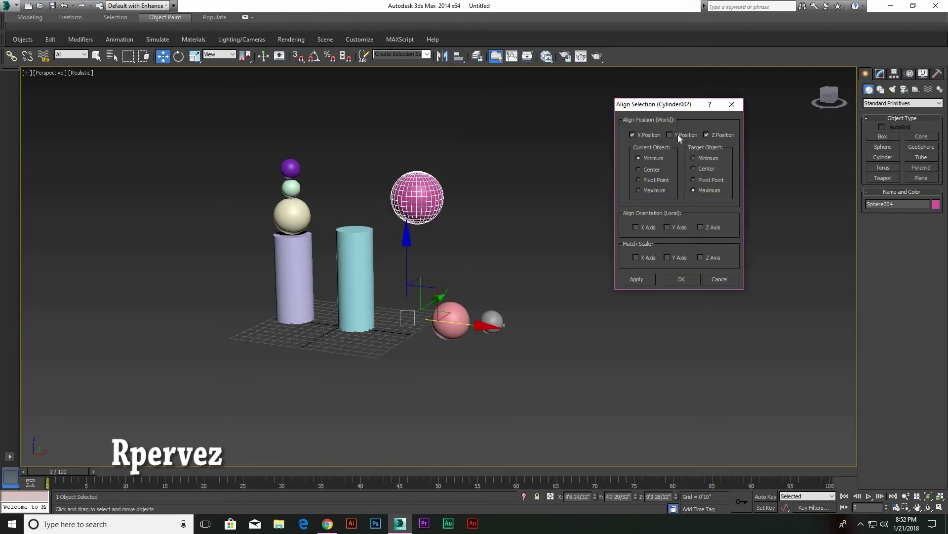
left_click(669, 134)
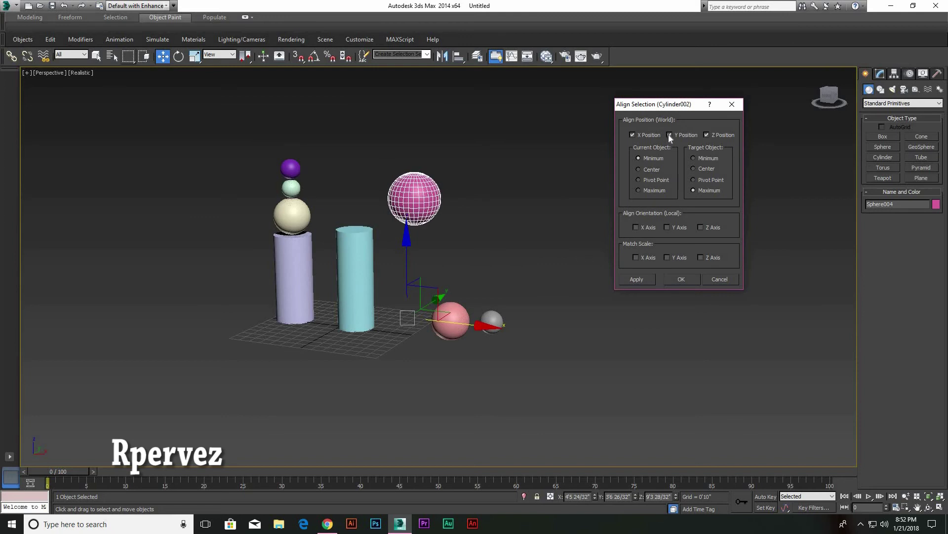
left_click(651, 170)
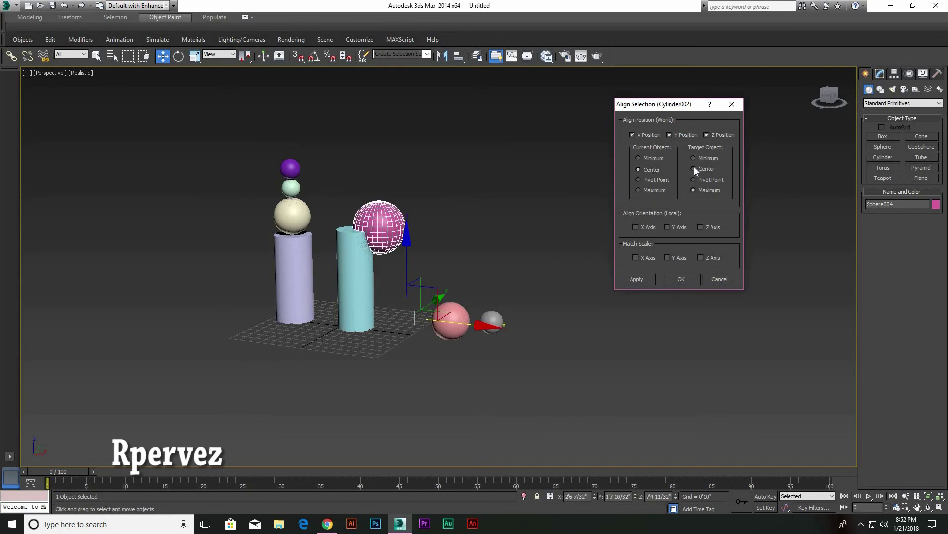
left_click(695, 169)
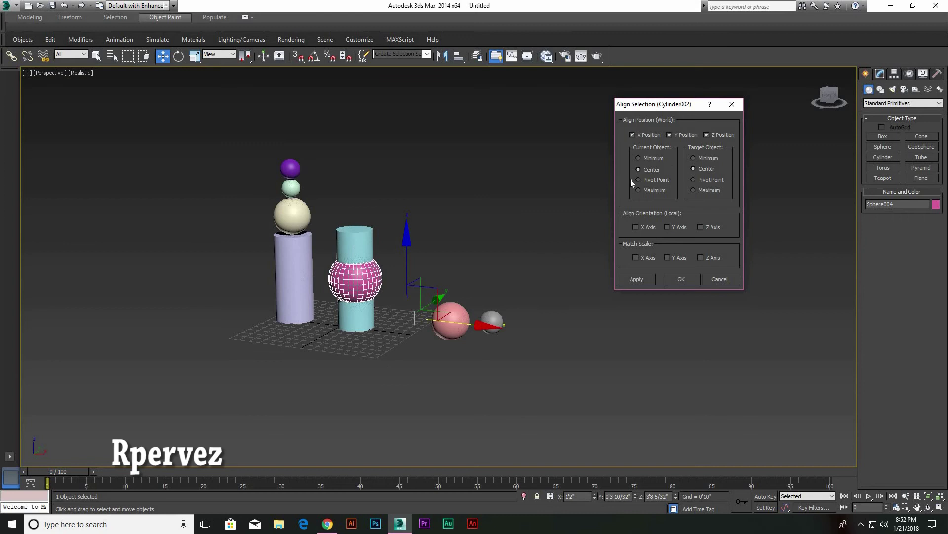
left_click(693, 180)
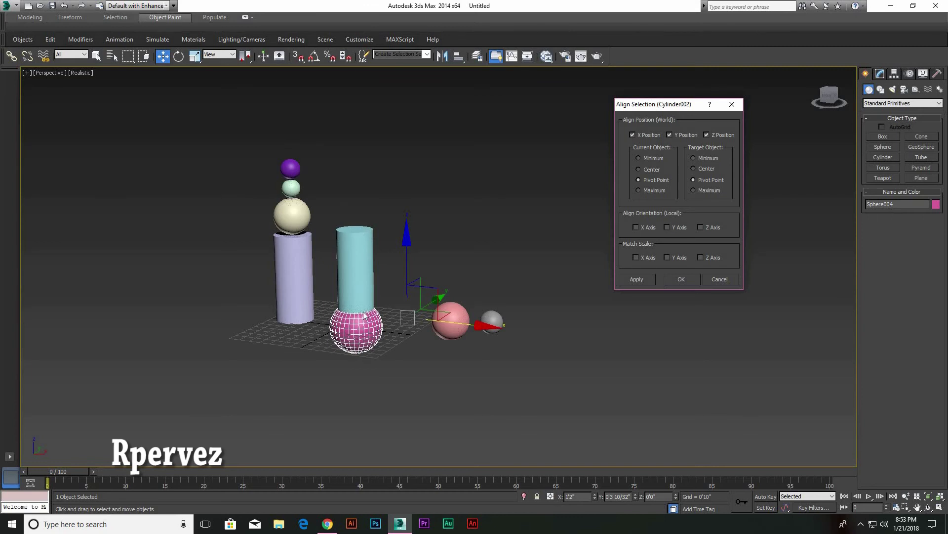
left_click(642, 279)
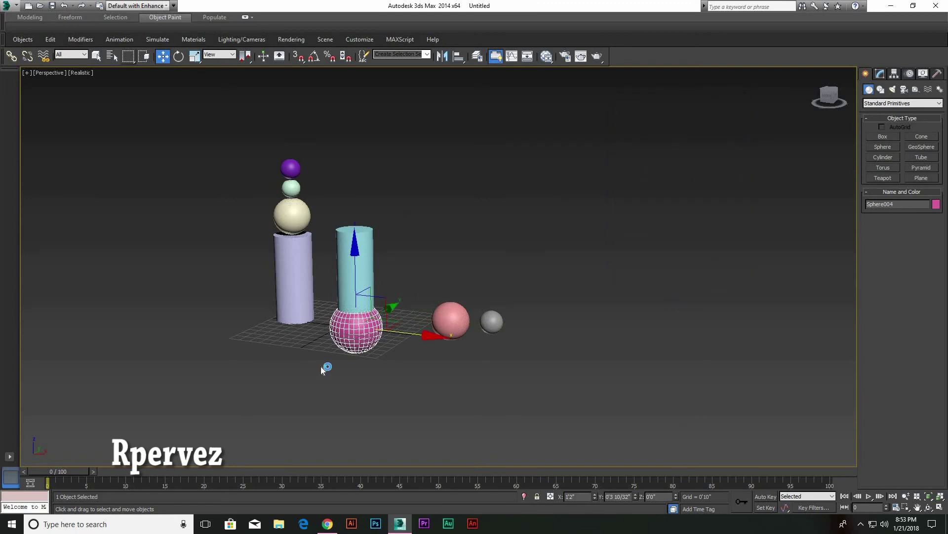
Seat the magenta sphere atop the cyan cylinder with Z Minimum-to-Maximum alignment.
left_click(458, 55)
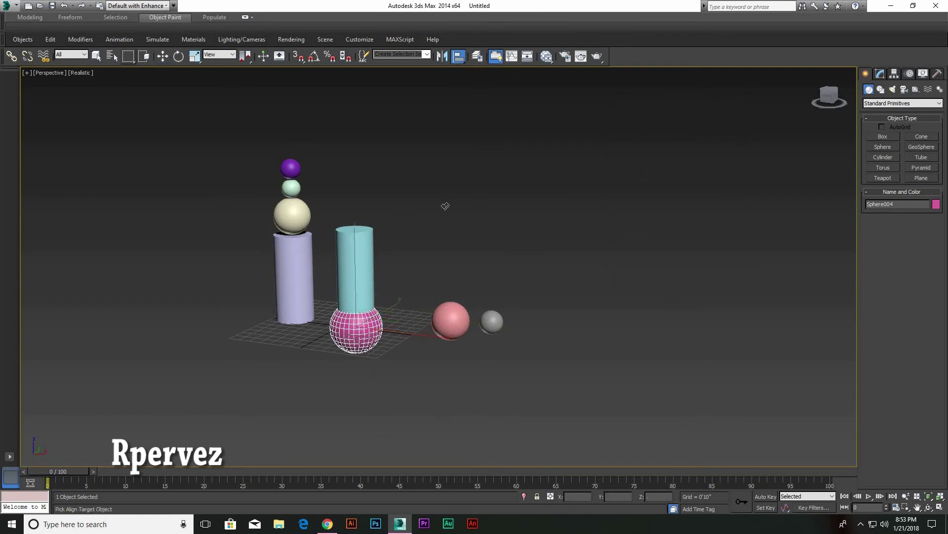
left_click(360, 257)
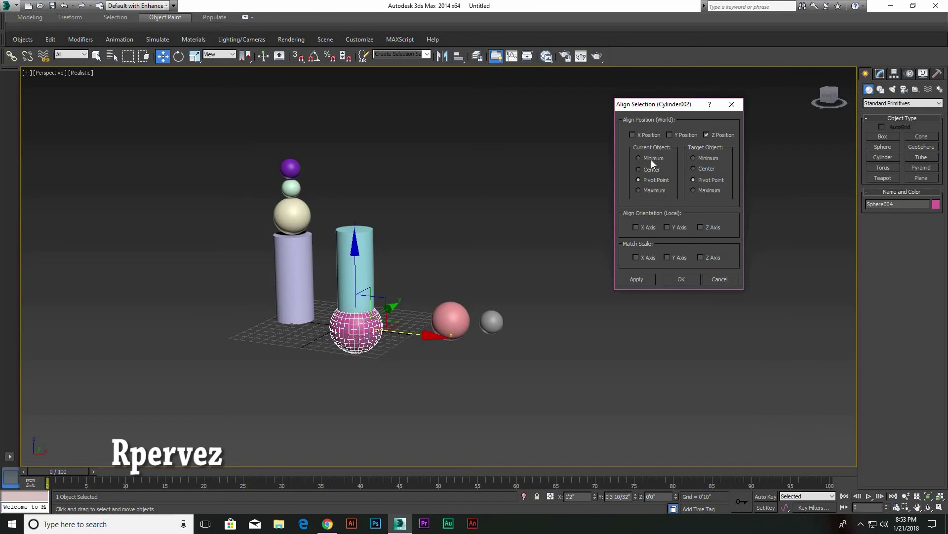
left_click(639, 158)
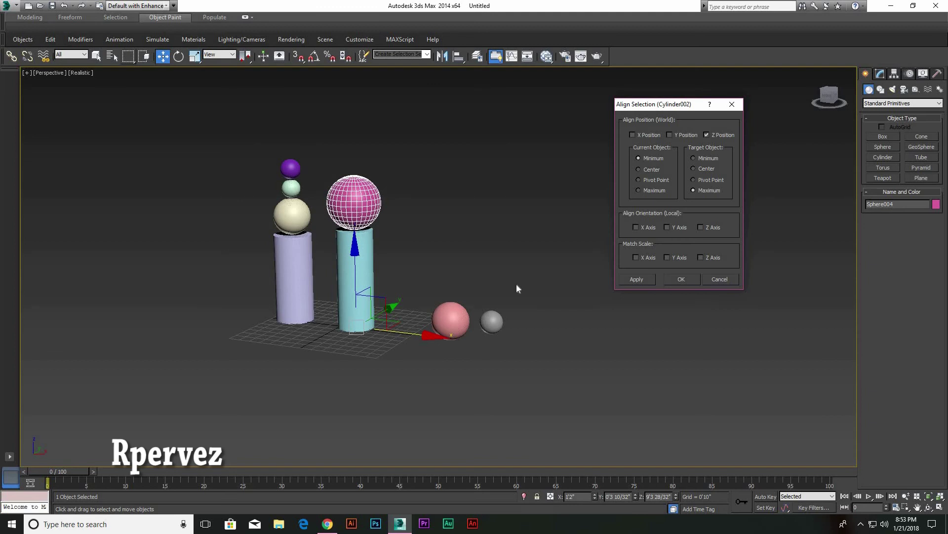
left_click(692, 278)
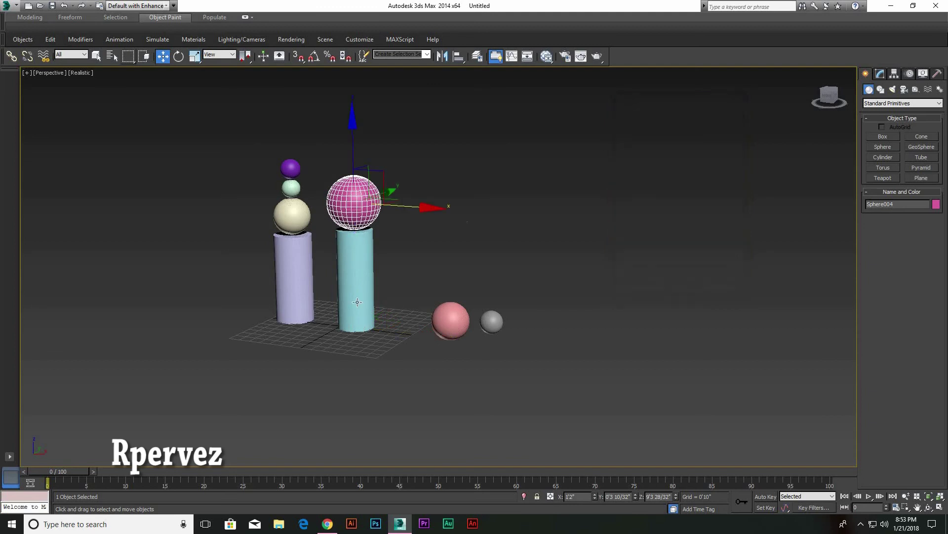
left_click(451, 320)
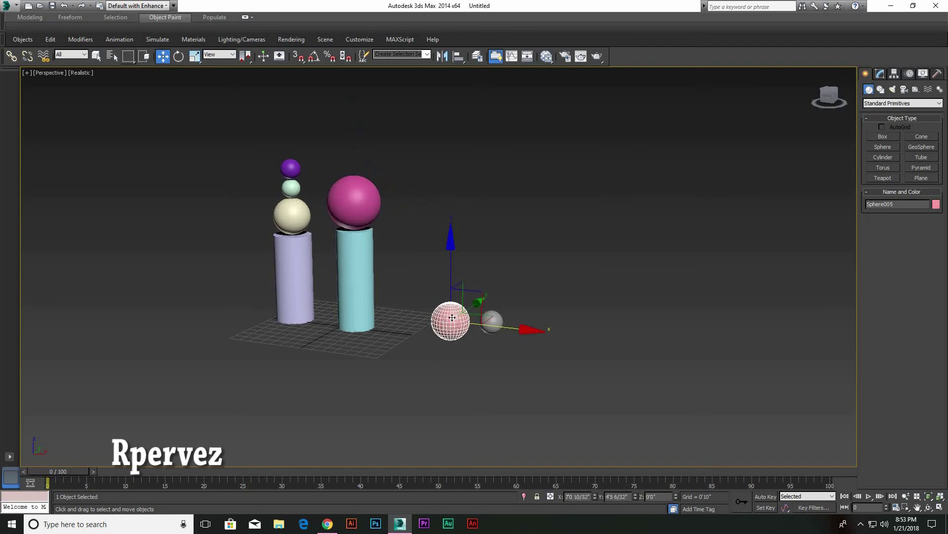
Centre the pink sphere over the magenta sphere on X and Y using pivot-point alignment.
left_click(459, 56)
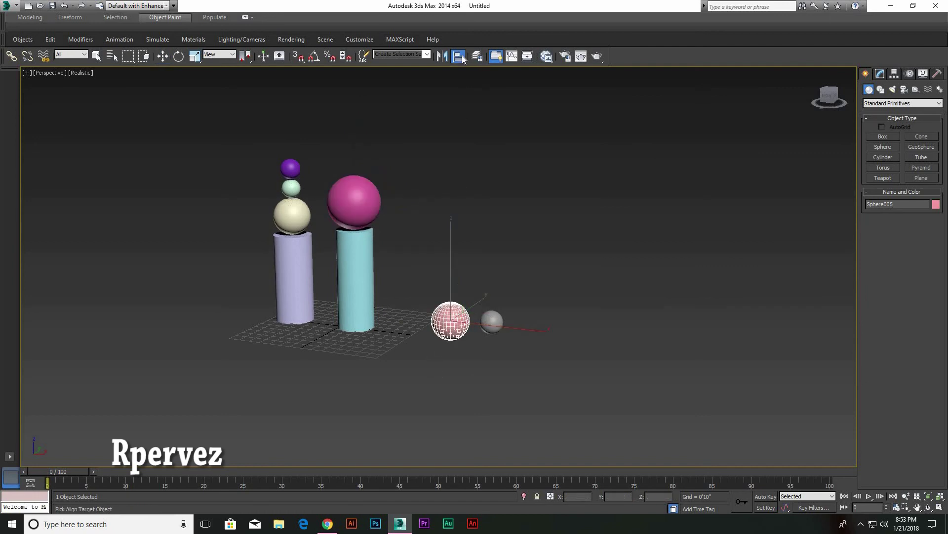
left_click(358, 202)
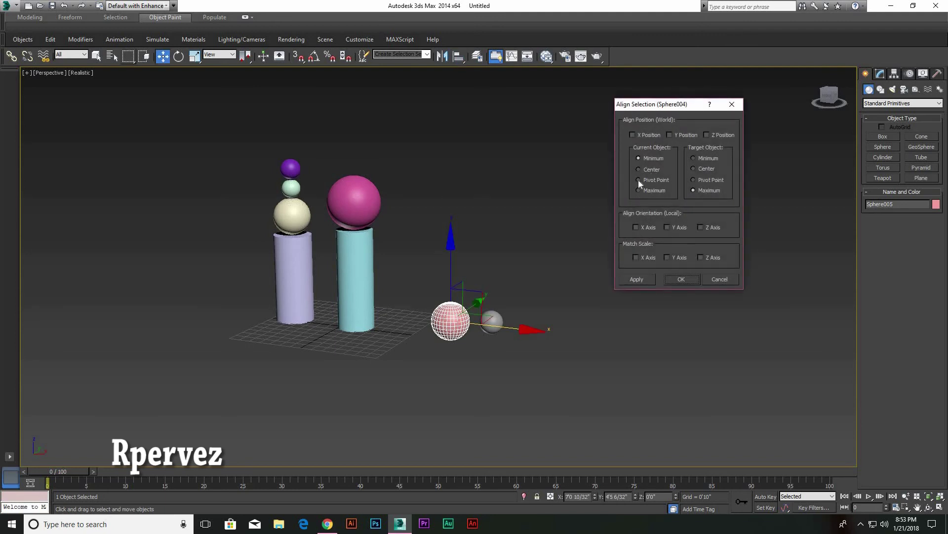
left_click(693, 179)
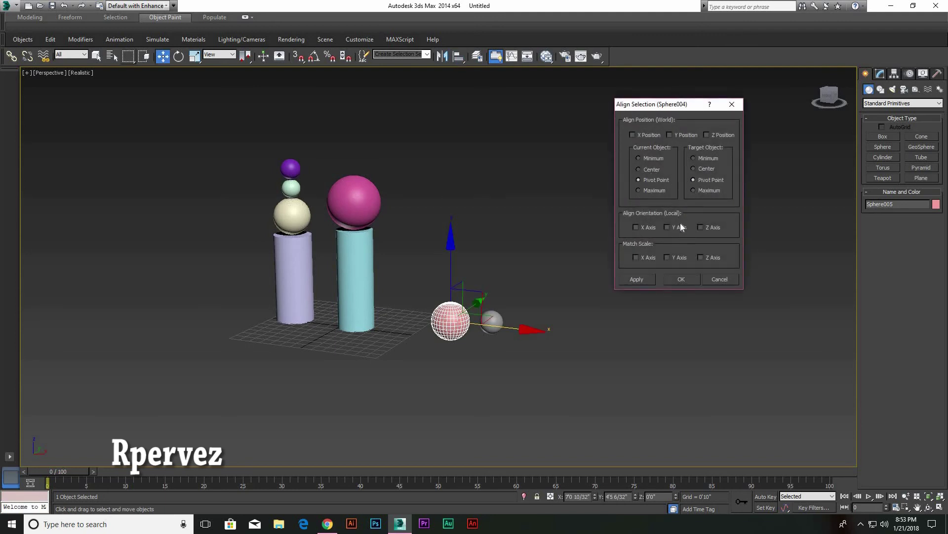
left_click(669, 133)
left_click(632, 135)
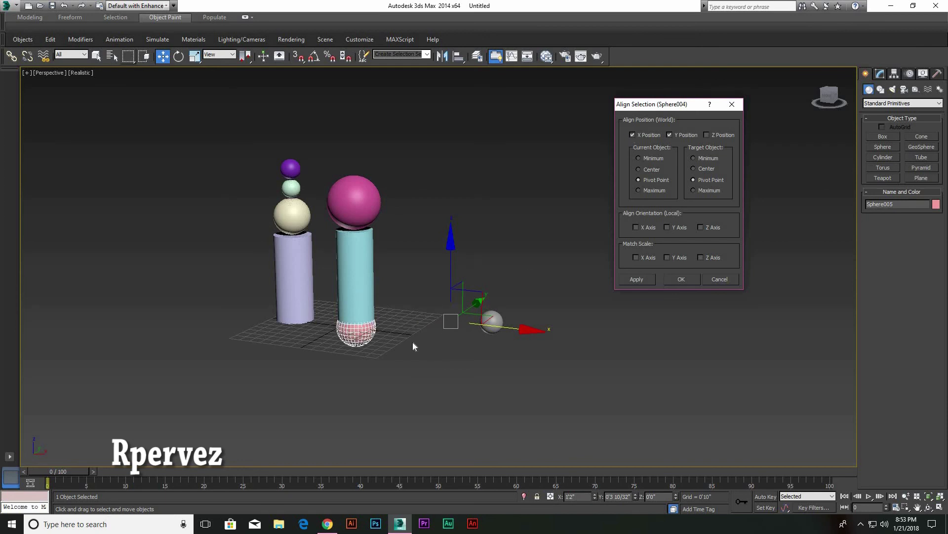
left_click(638, 277)
left_click(672, 280)
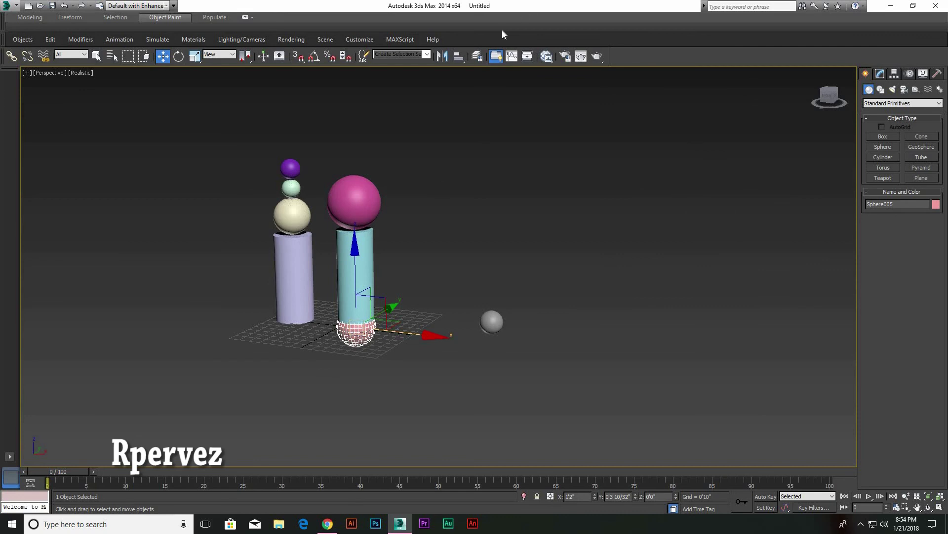
Stack the pink sphere on the magenta sphere with Z Minimum-to-Maximum alignment.
left_click(459, 58)
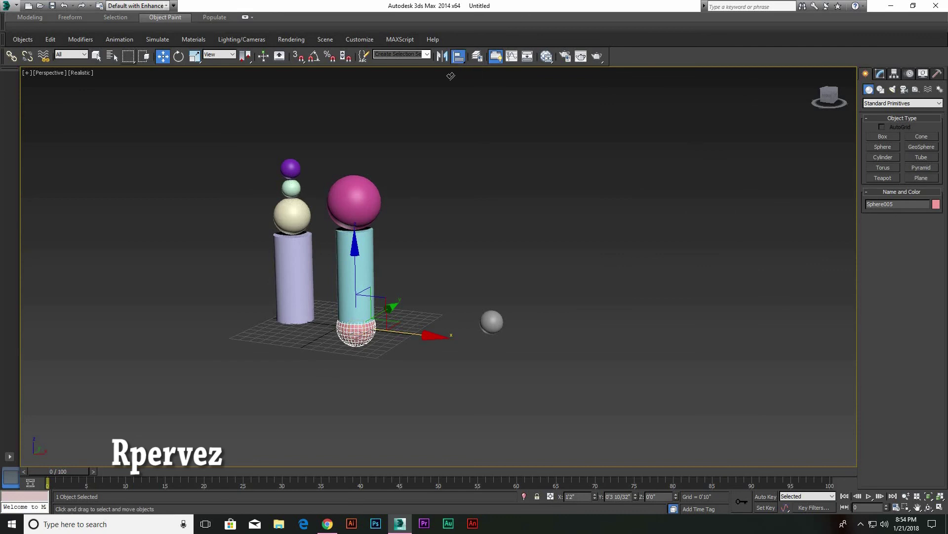
left_click(356, 202)
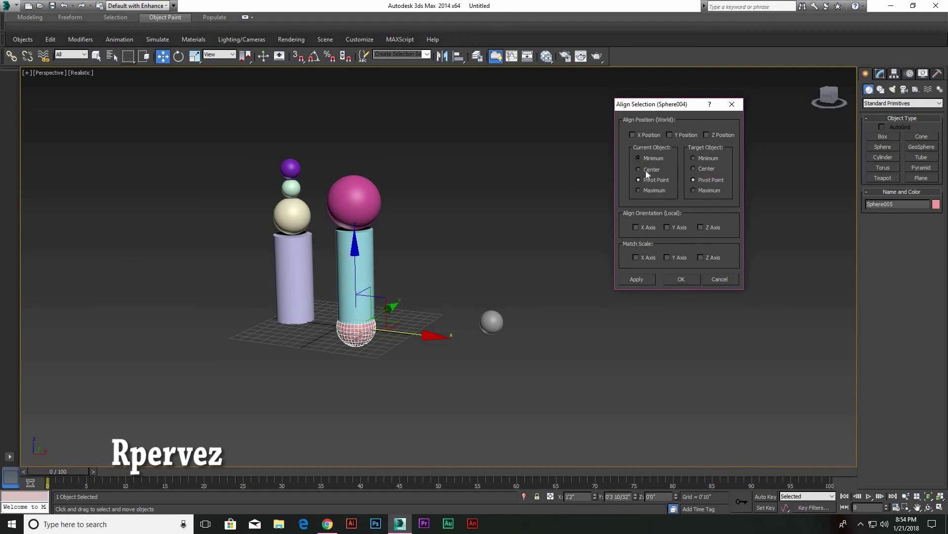
left_click(693, 190)
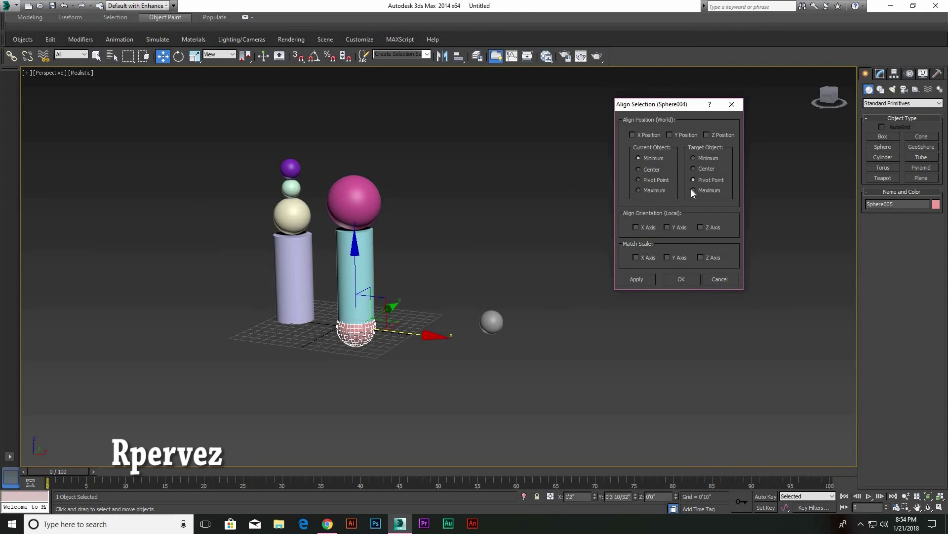
left_click(706, 135)
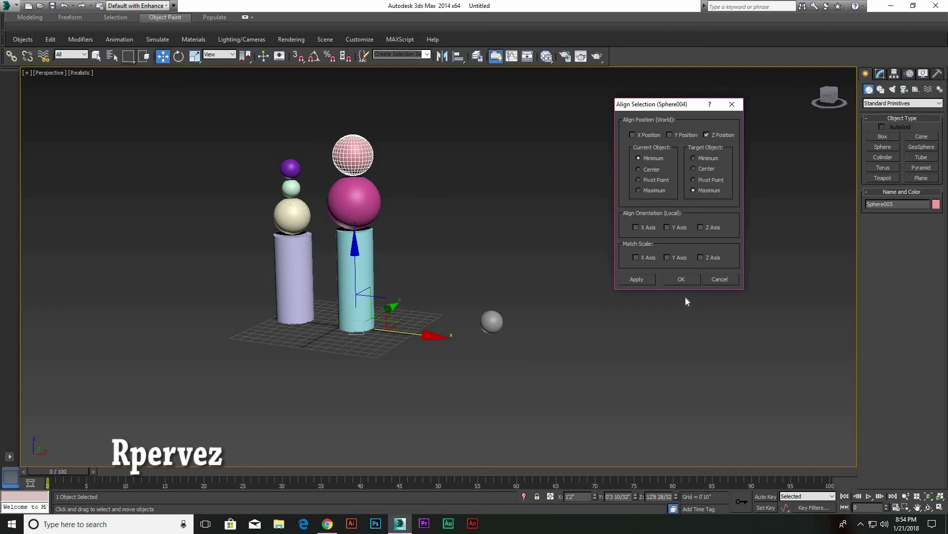
left_click(638, 279)
left_click(691, 278)
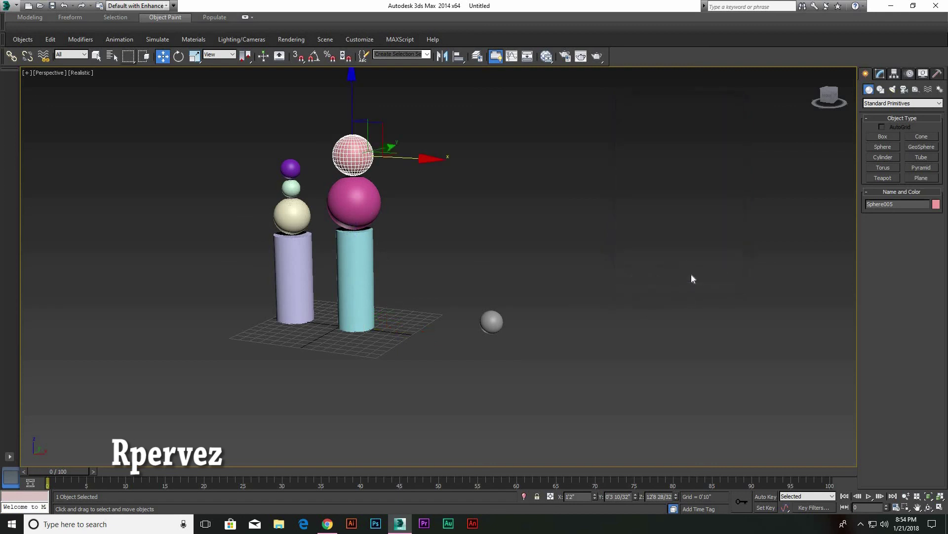
left_click(492, 324)
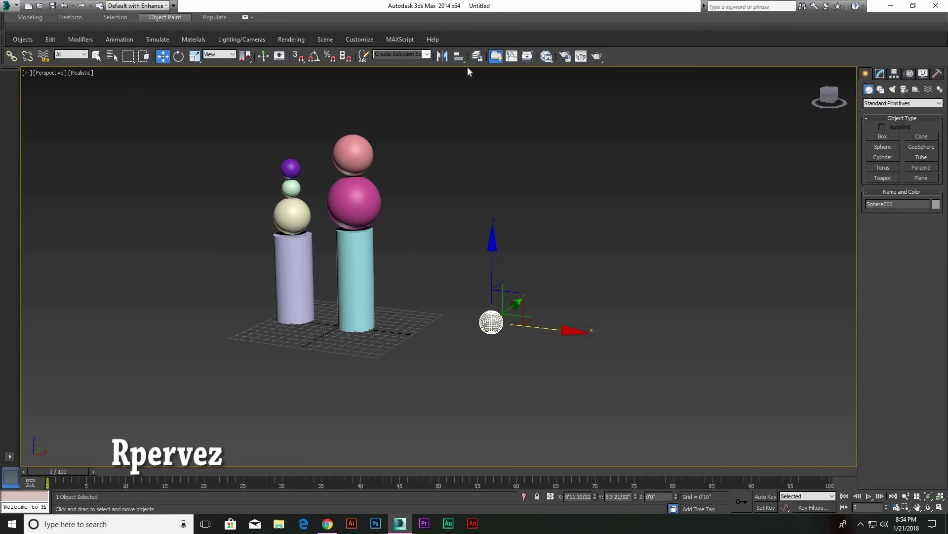
Centre the grey sphere over the pink sphere on X and Y, Center to Center.
left_click(459, 56)
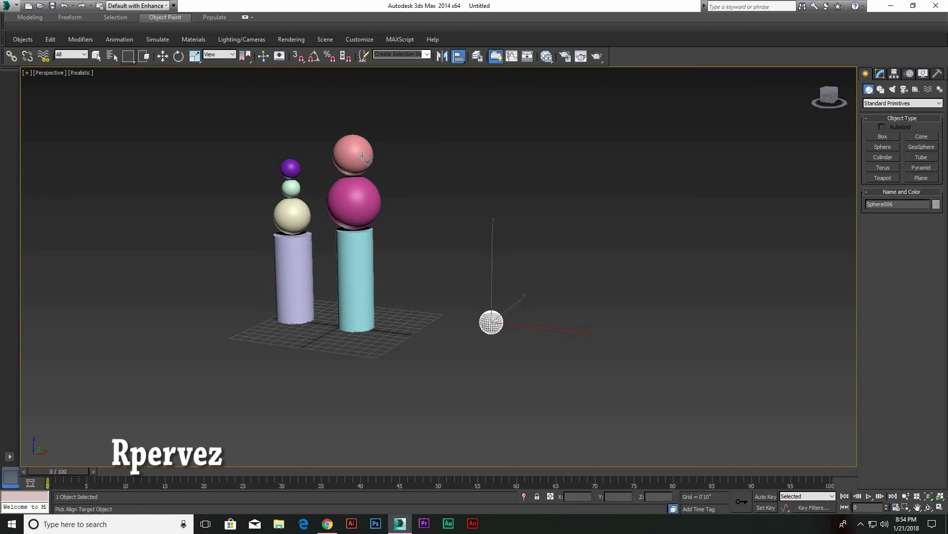
left_click(356, 152)
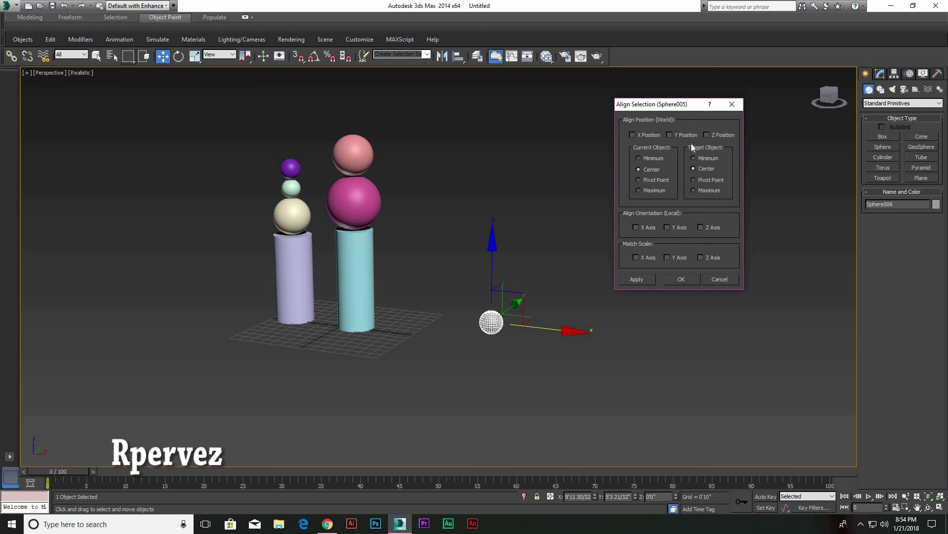
left_click(650, 135)
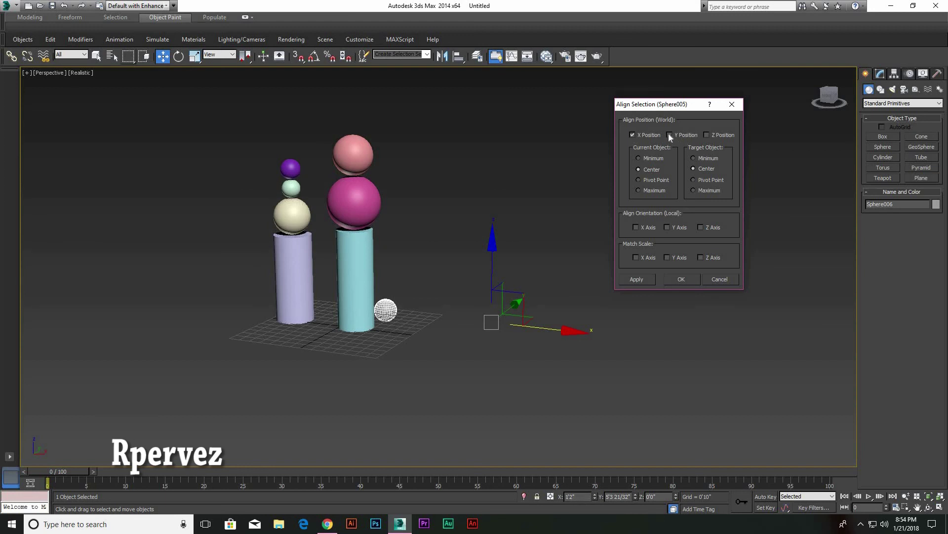
left_click(670, 136)
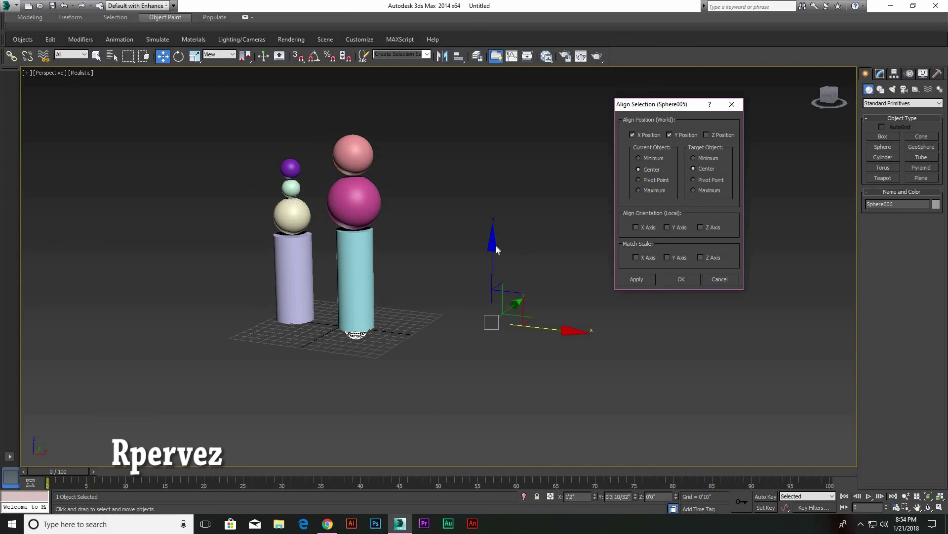
left_click(638, 279)
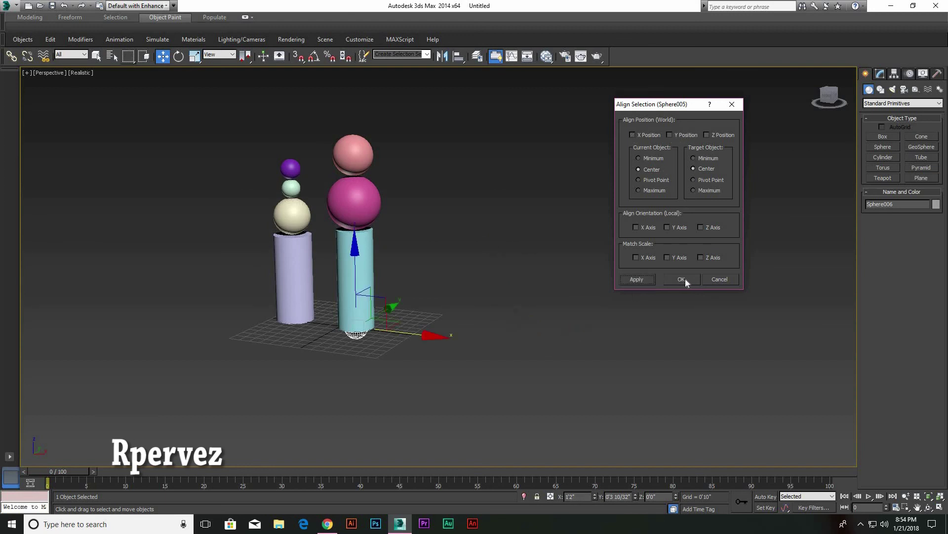
left_click(683, 279)
Stack the grey sphere on the pink sphere with Z Minimum-to-Maximum alignment.
left_click(458, 55)
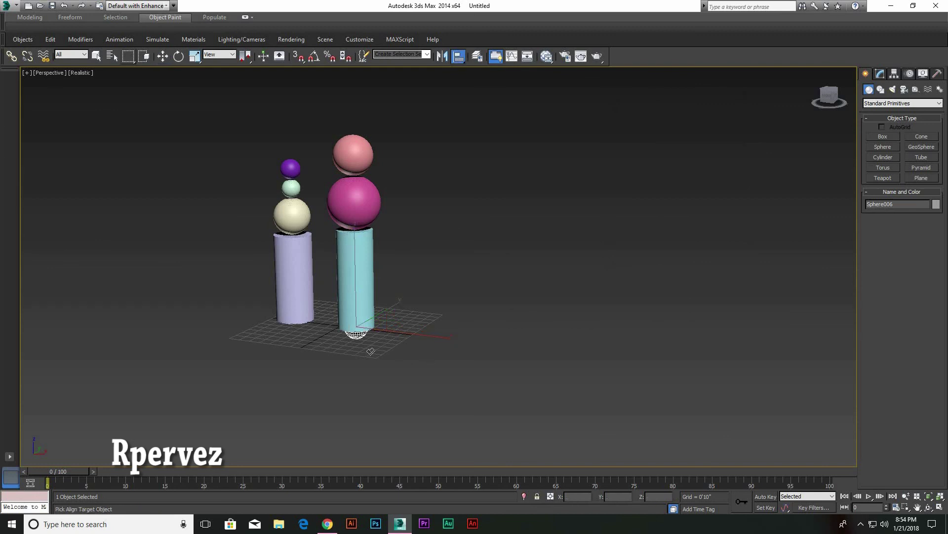
left_click(351, 155)
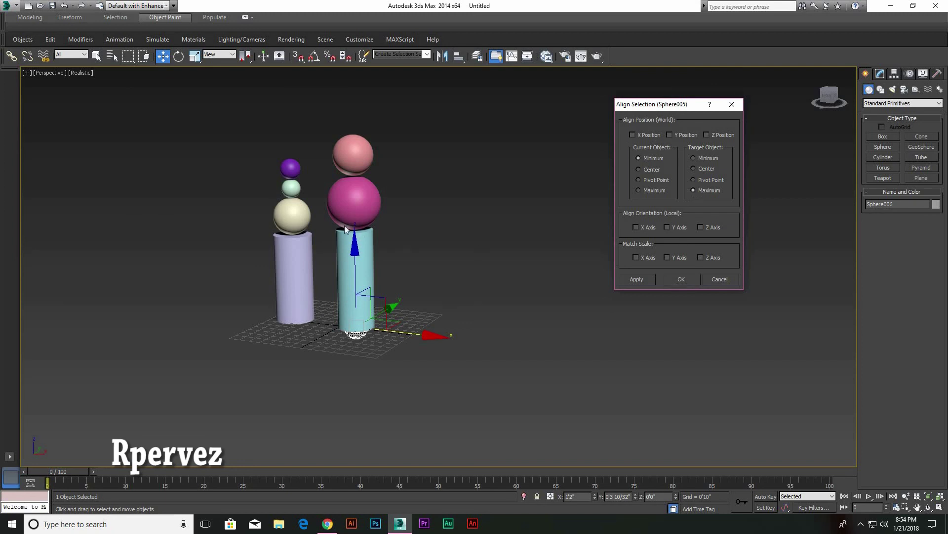
left_click(707, 134)
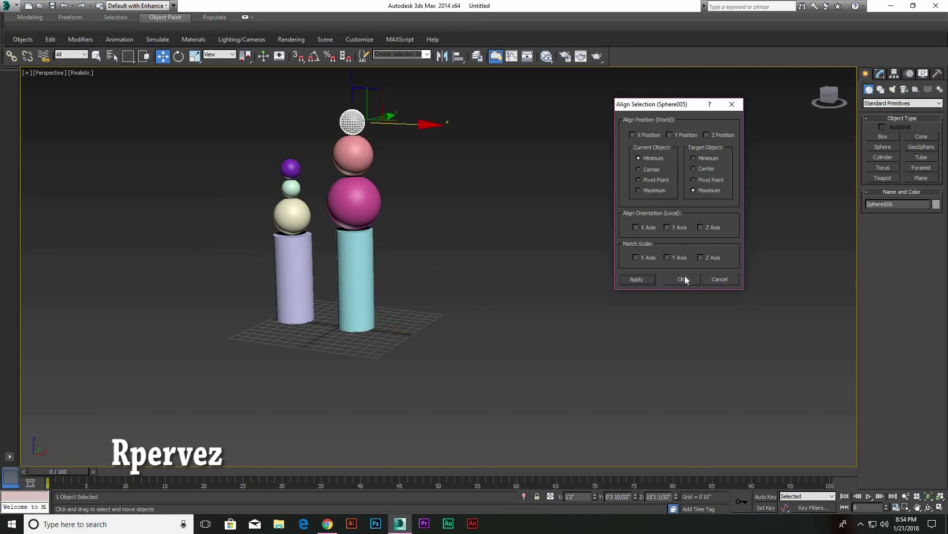
left_click(684, 277)
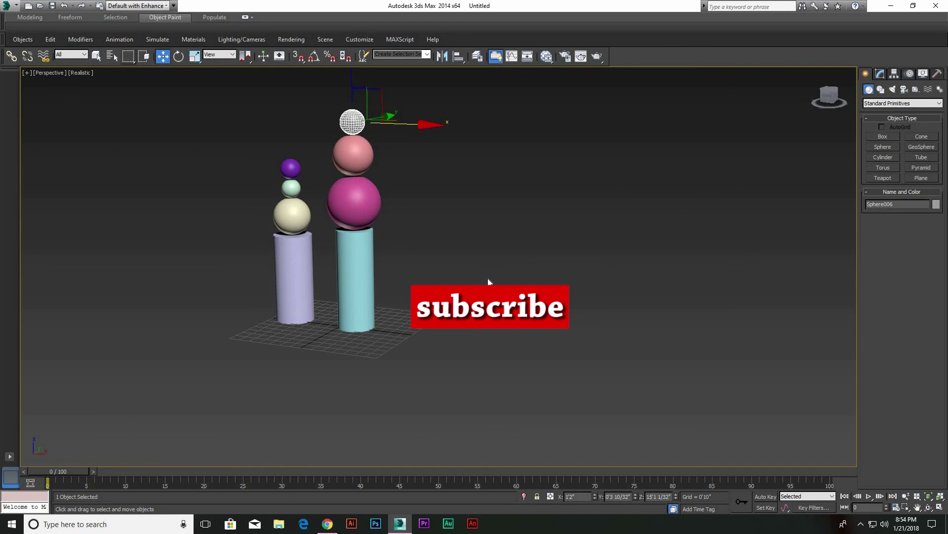
scroll(488, 277, "down", 2)
scroll(488, 277, "up", 2)
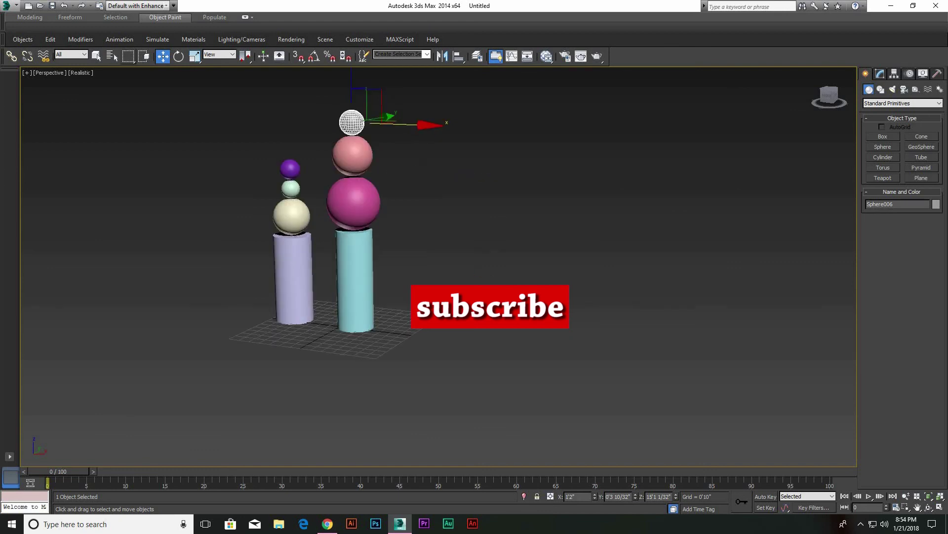
scroll(488, 277, "up", 2)
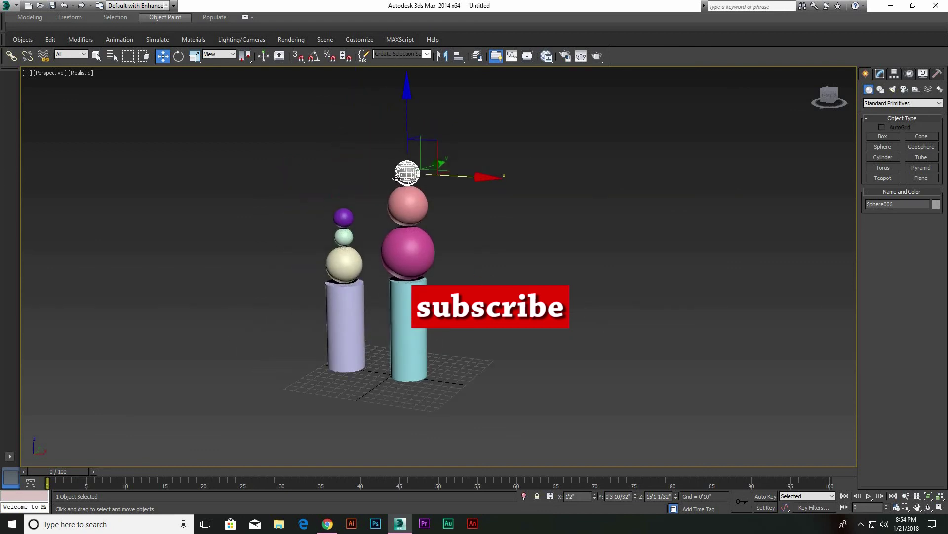